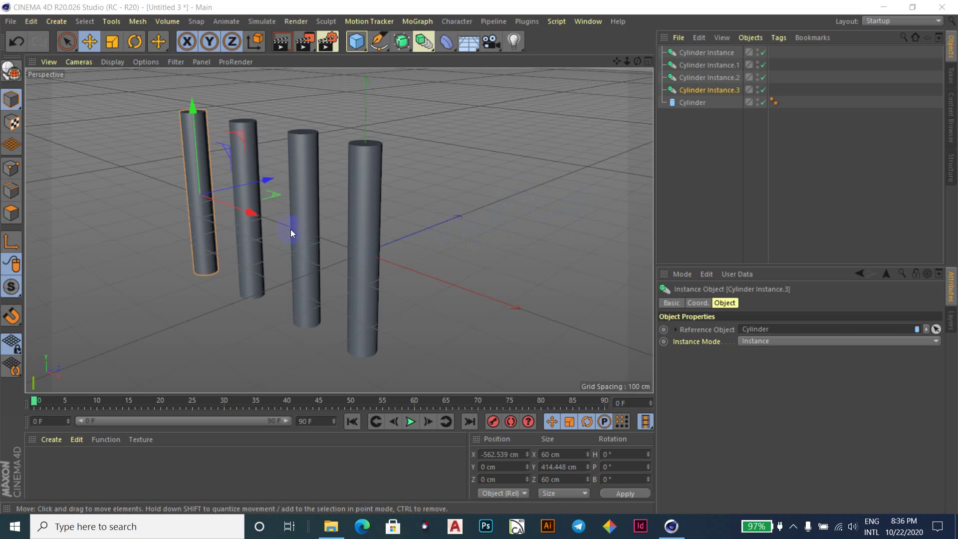
Step: Rubber-band select the cylinder and its four instances in the Object Manager
left_click_drag(677, 135, 710, 49)
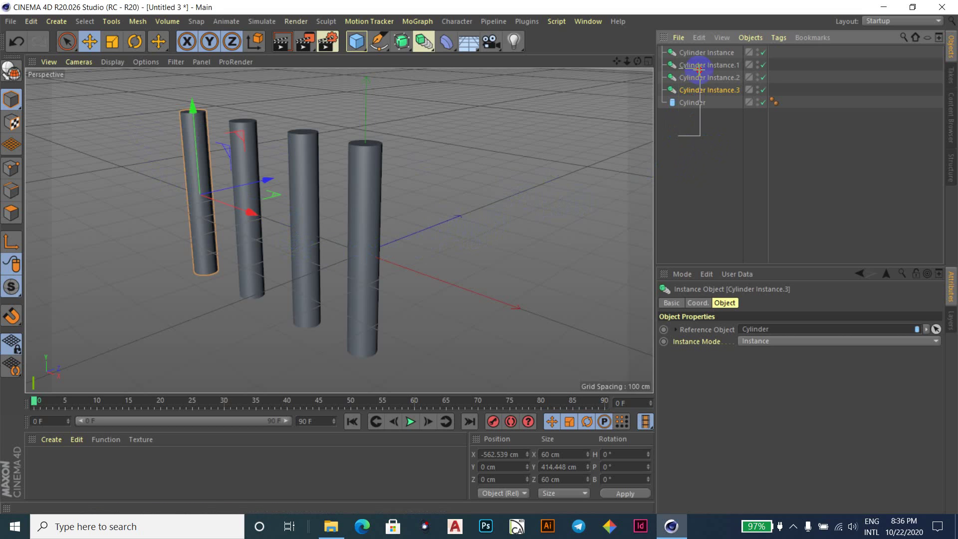
Step: Delete the cylinders and add a new sphere from the primitives palette
key("Delete")
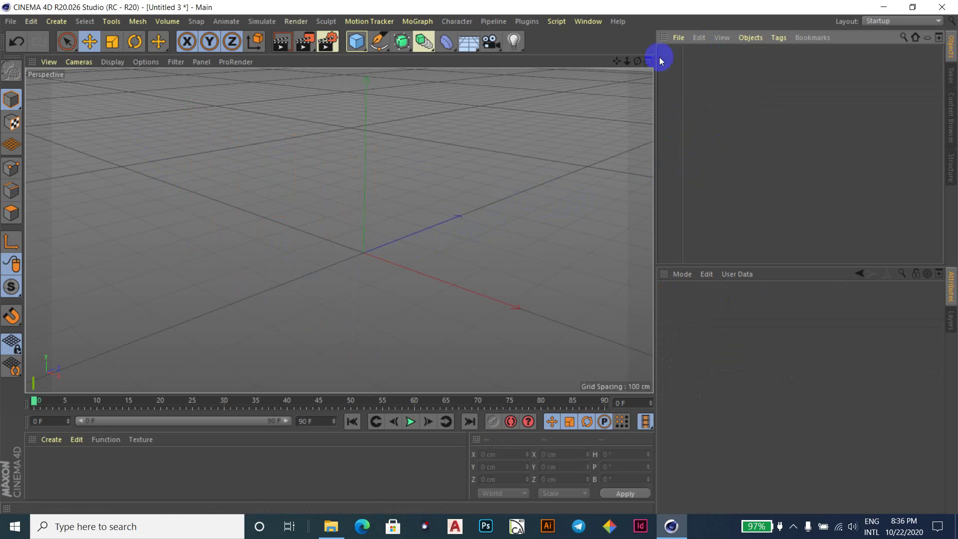
left_click(357, 42)
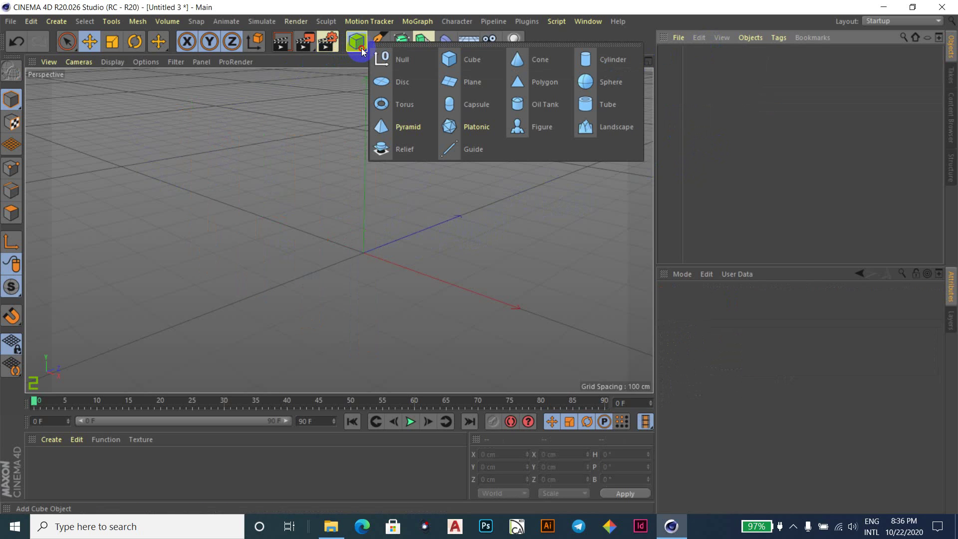
left_click(588, 87)
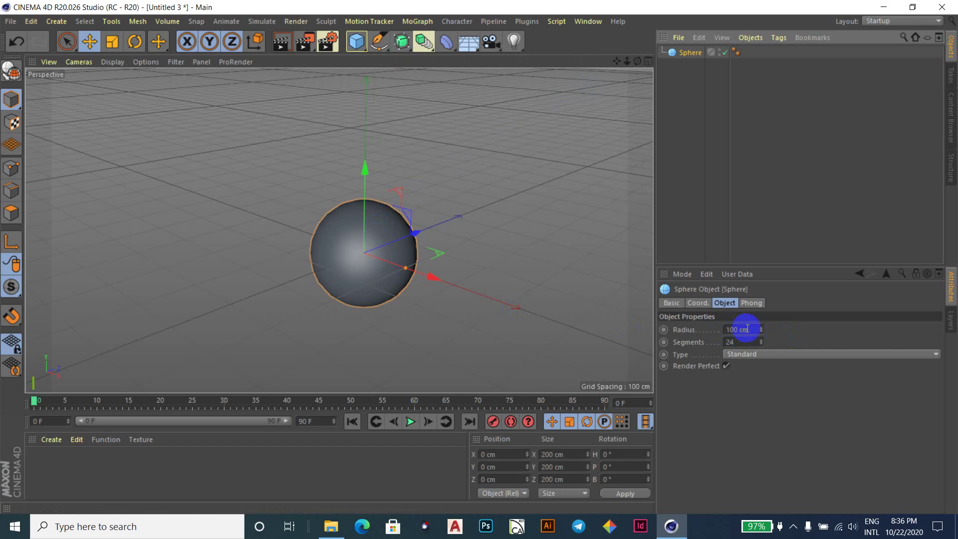
Step: Set the sphere's radius to 50 cm and adjust the viewport angle
double_click(731, 329)
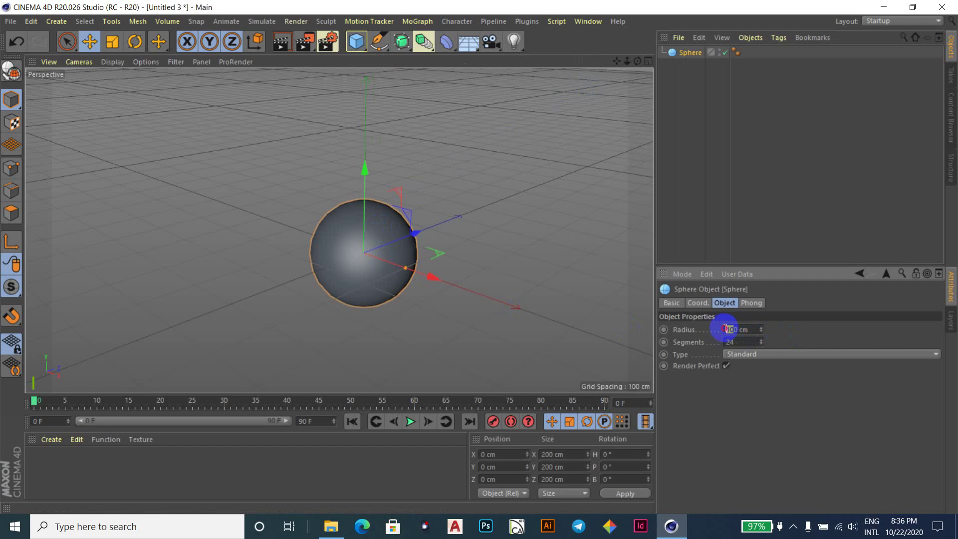
type("50")
key("Return")
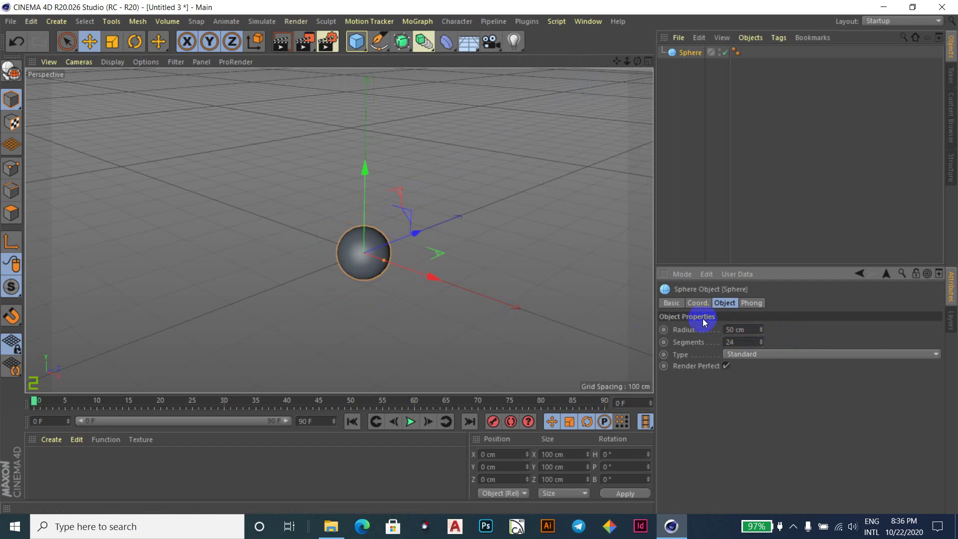
left_click_drag(424, 296, 483, 136, "alt")
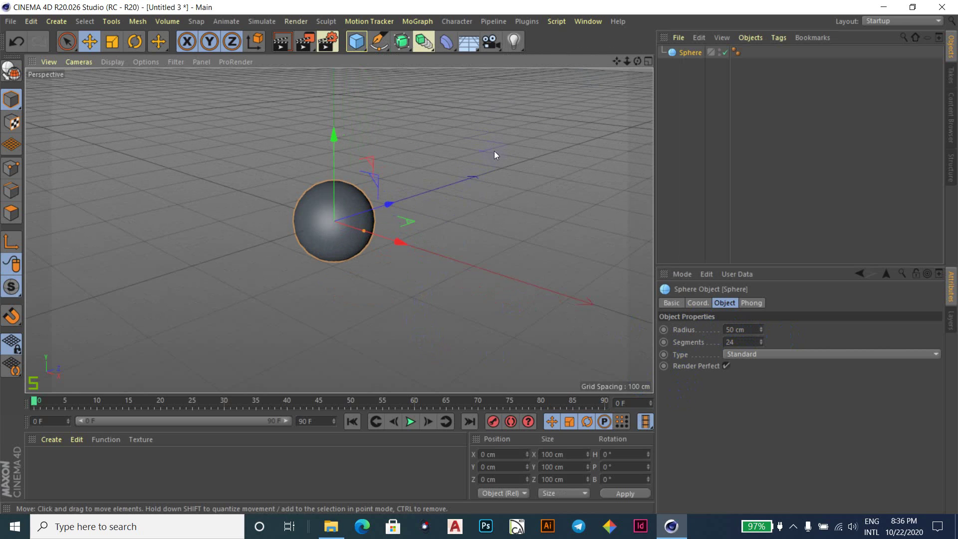
scroll(494, 150, "up", 1)
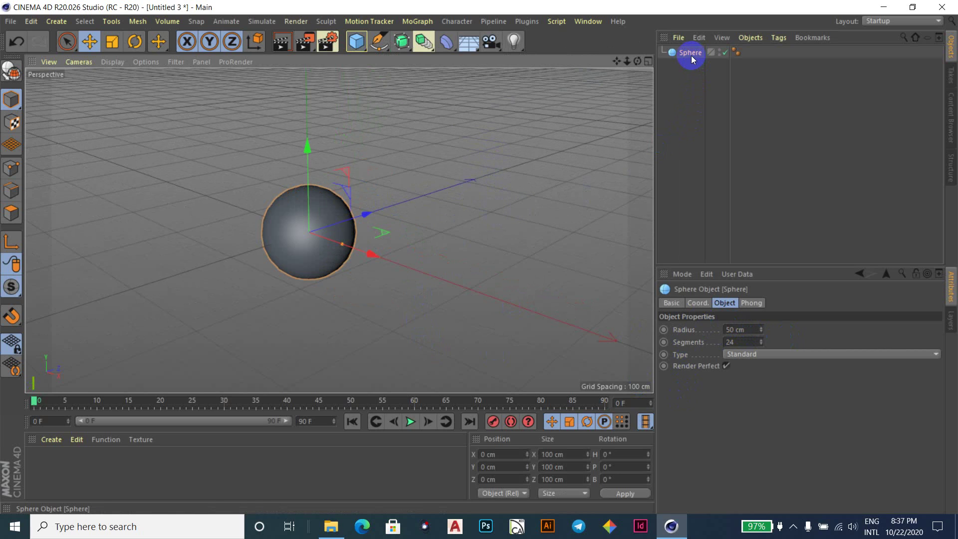
left_click_drag(691, 53, 690, 71)
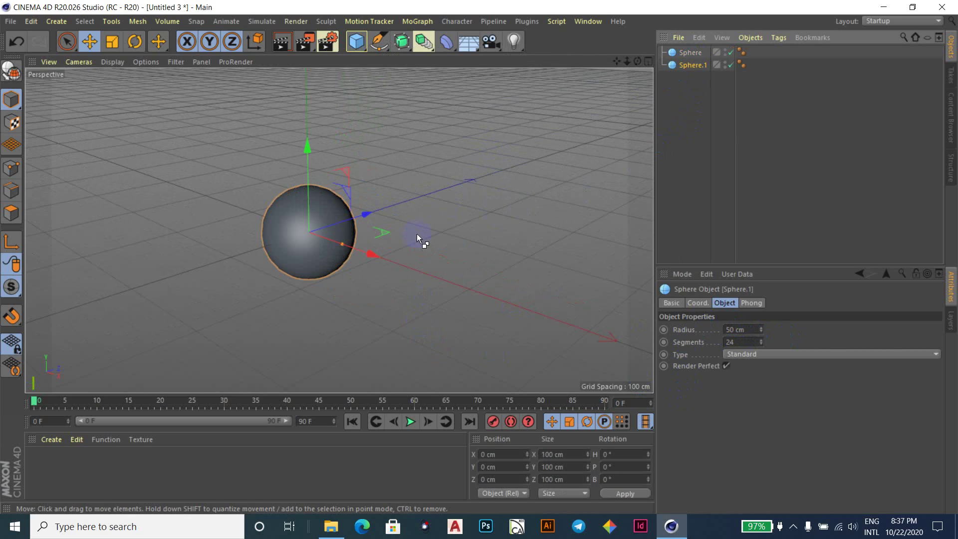
left_click_drag(372, 253, 242, 204)
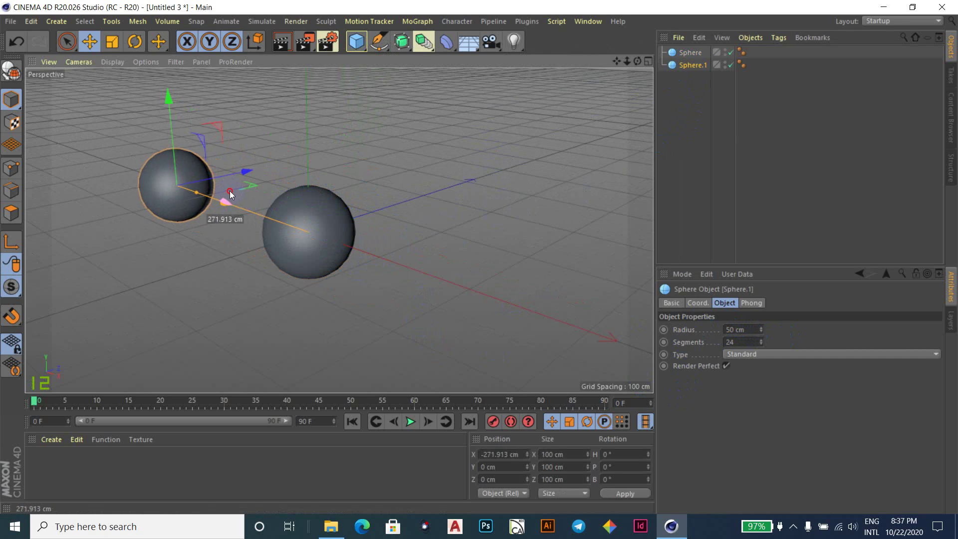
left_click_drag(691, 65, 688, 97, "ctrl")
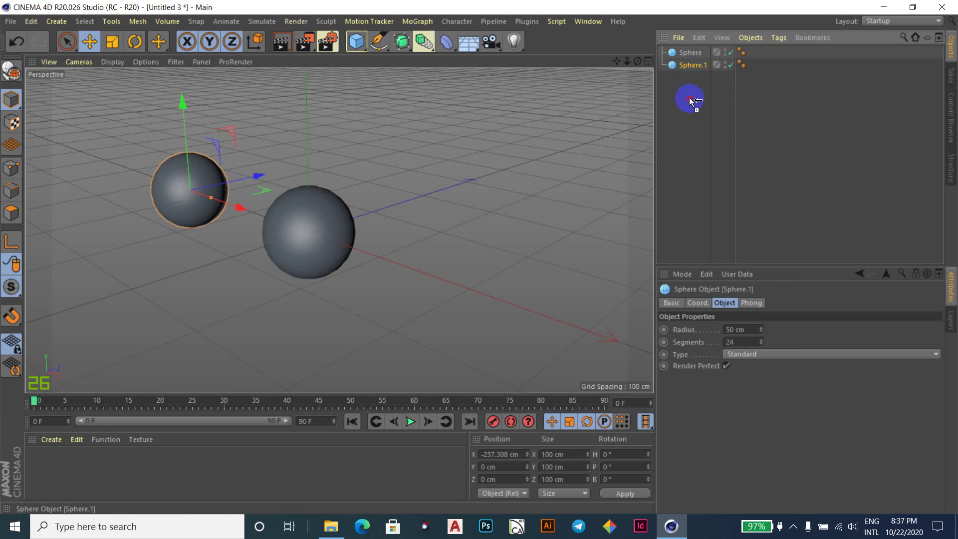
left_click_drag(241, 207, 161, 179)
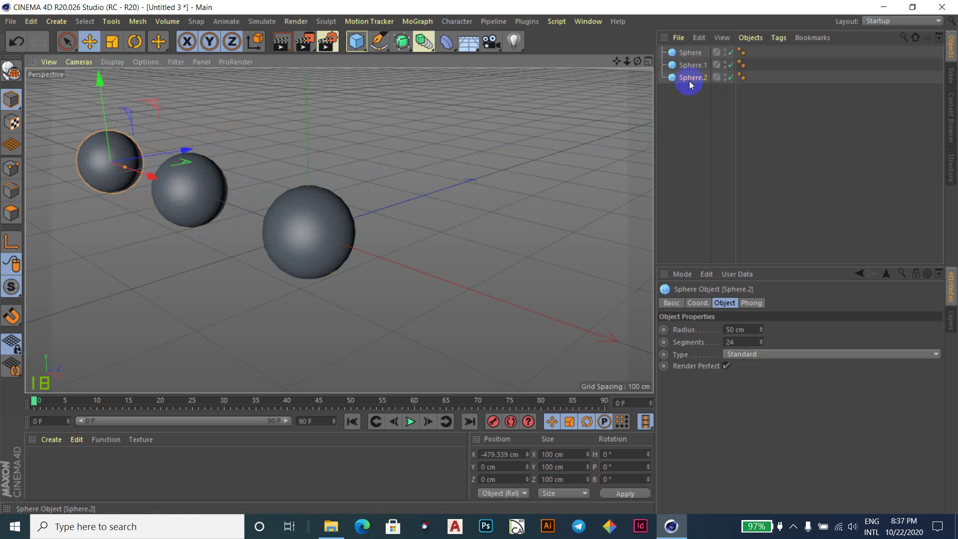
left_click_drag(690, 81, 689, 94, "ctrl")
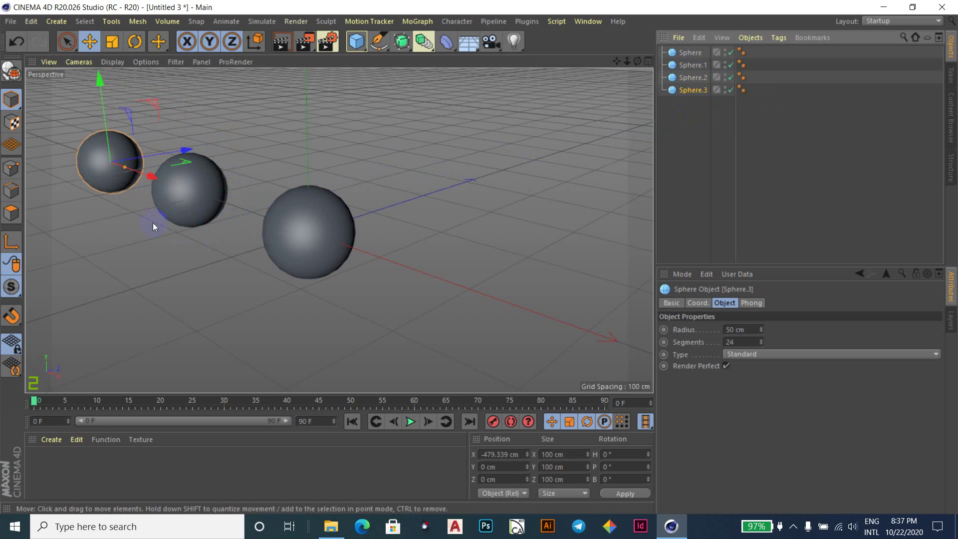
left_click_drag(150, 176, 519, 302)
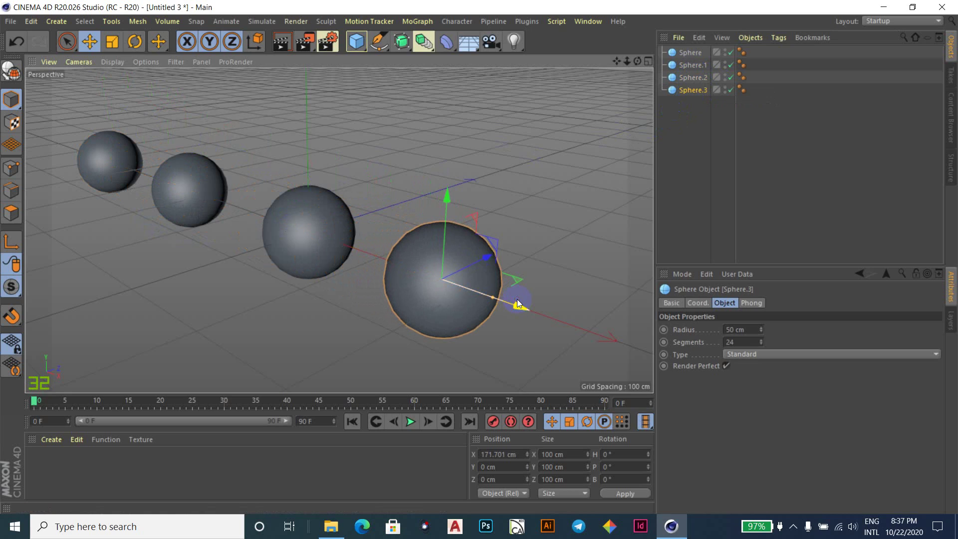
left_click(577, 136)
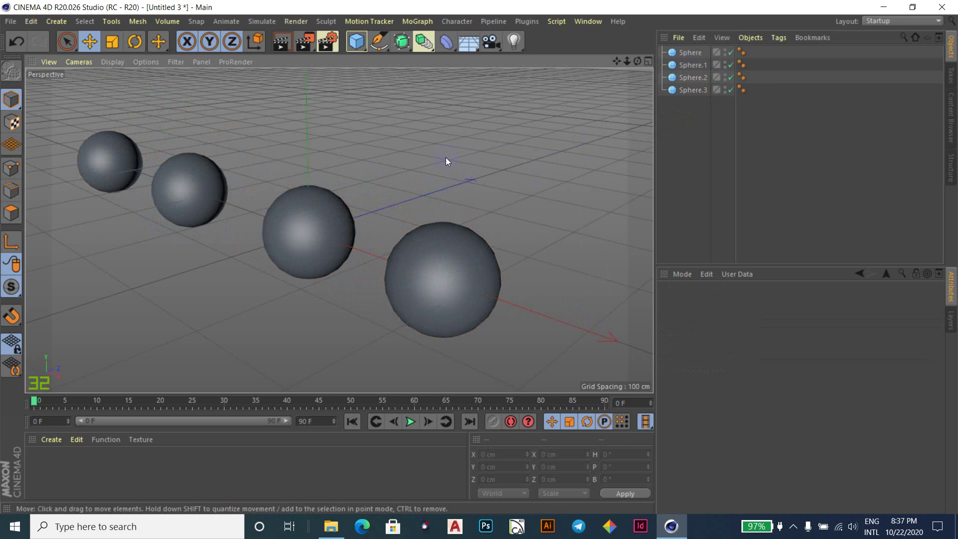
left_click(711, 138)
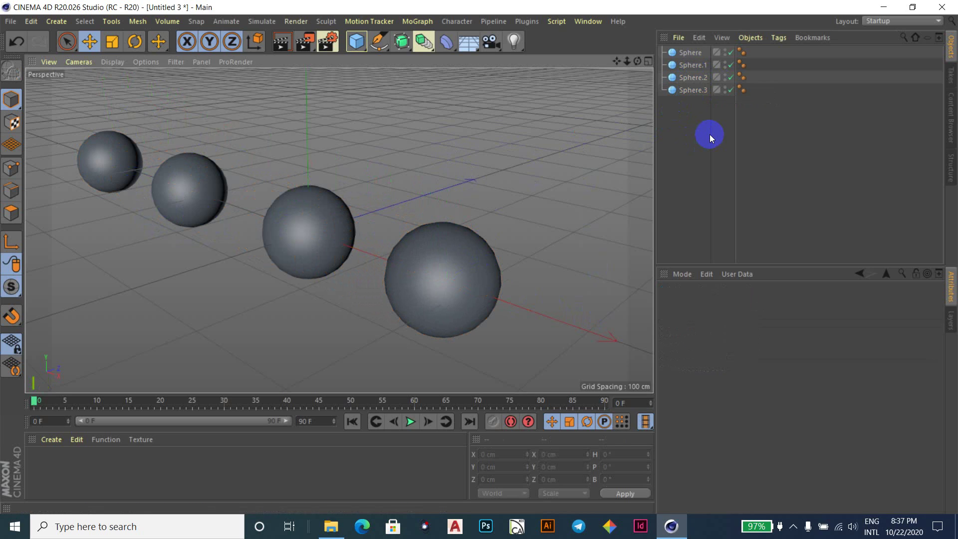
left_click_drag(677, 139, 701, 62)
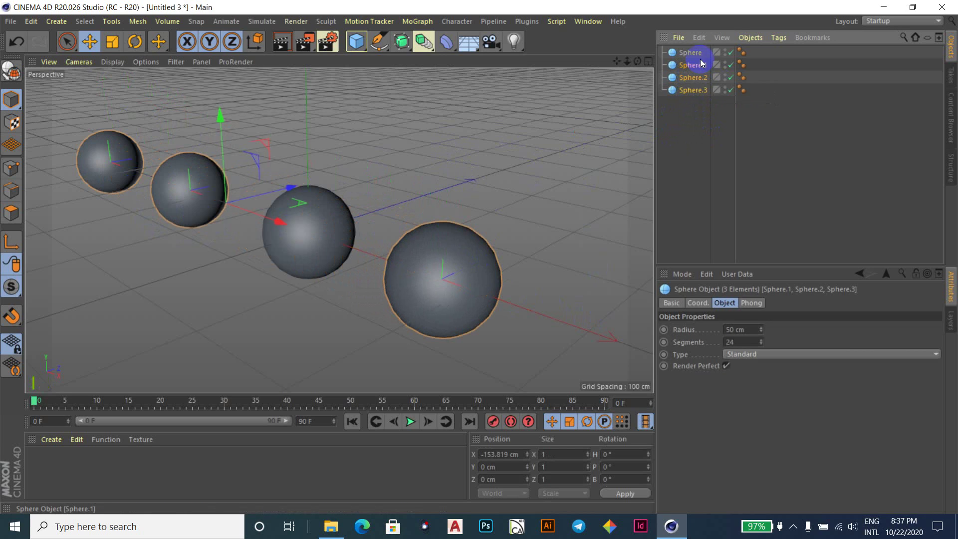
key("Delete")
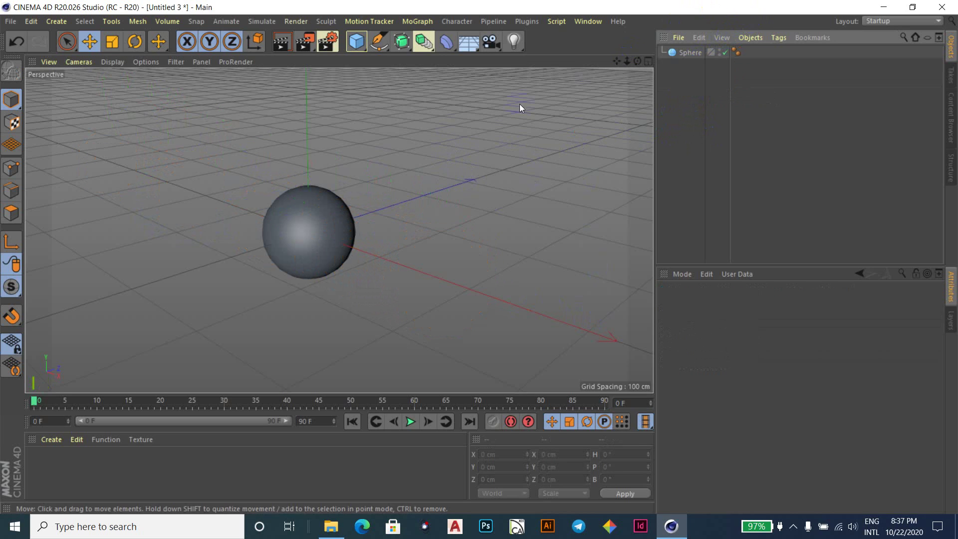
Step: Add a Sphere Instance referencing the Sphere, undoing an accidental nesting of the sphere
left_click(318, 253)
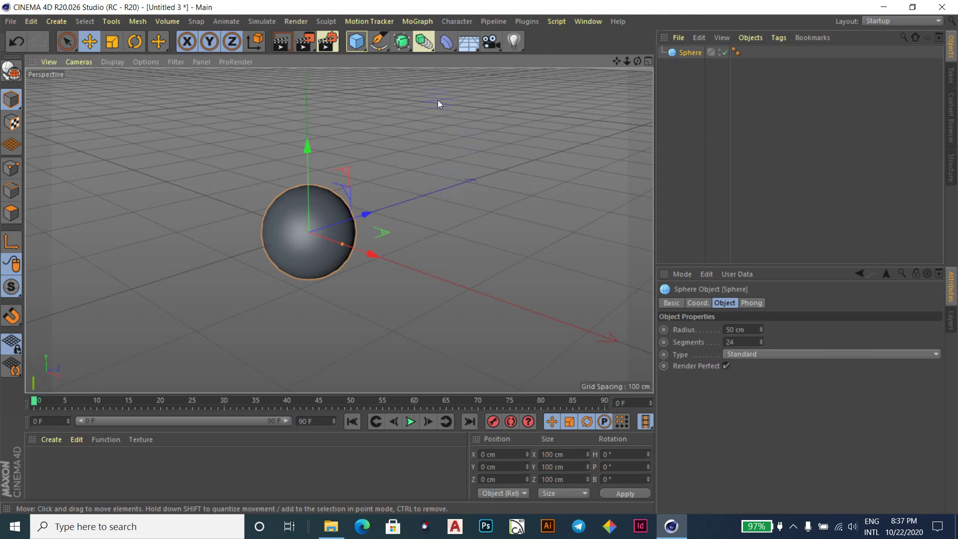
left_click(425, 43)
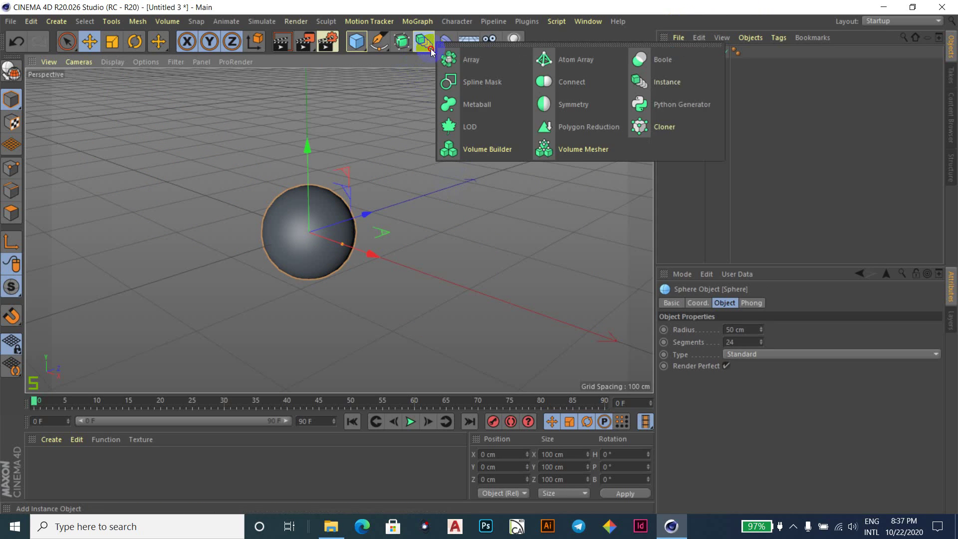
left_click(664, 87)
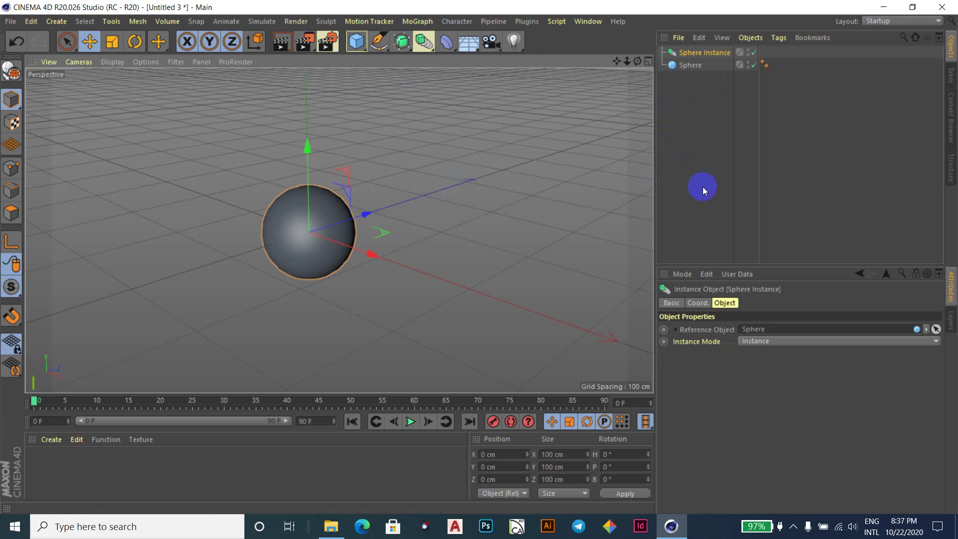
left_click_drag(681, 65, 705, 54)
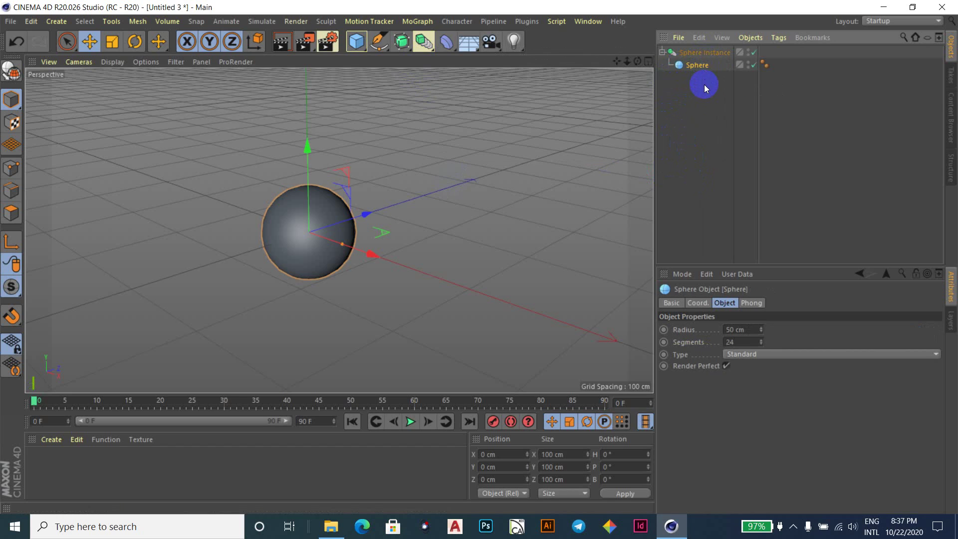
key("ctrl+z")
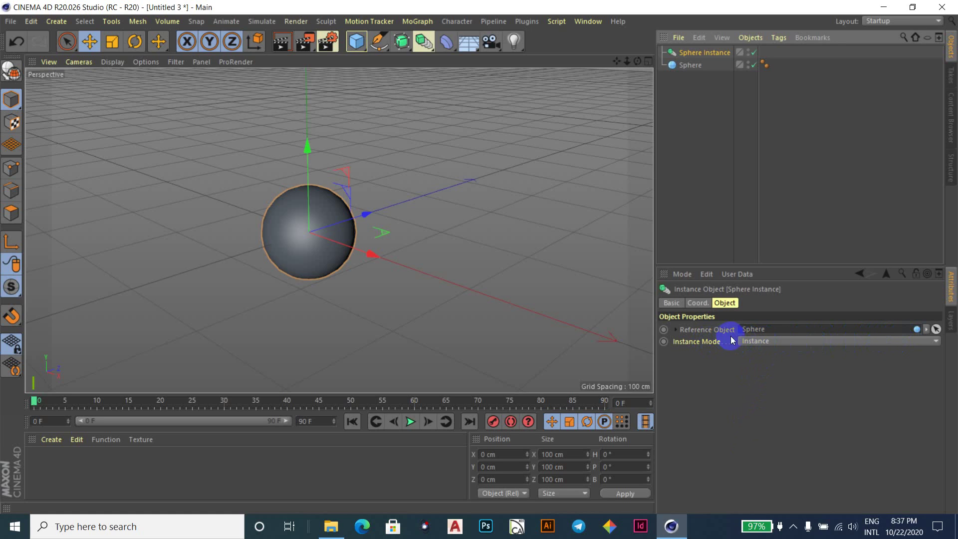
left_click(935, 340)
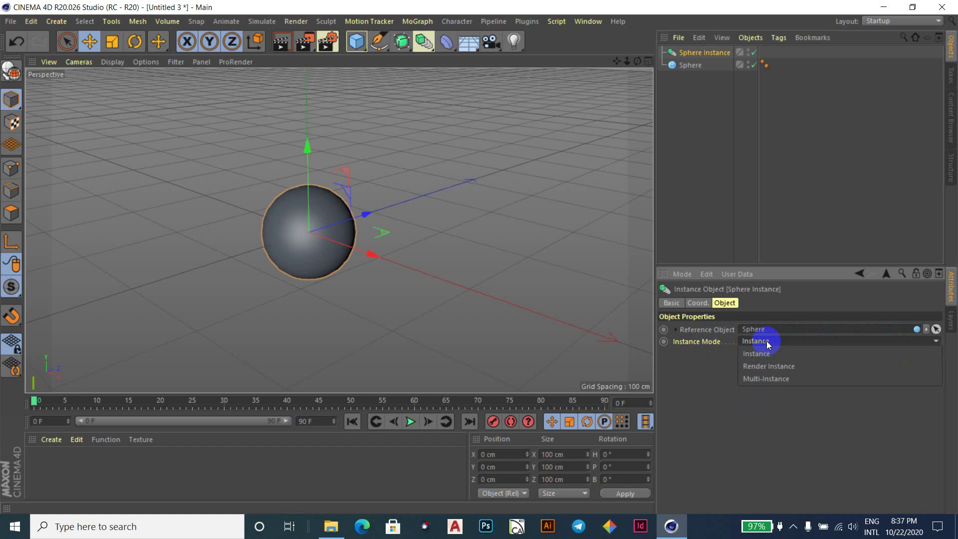
left_click(710, 372)
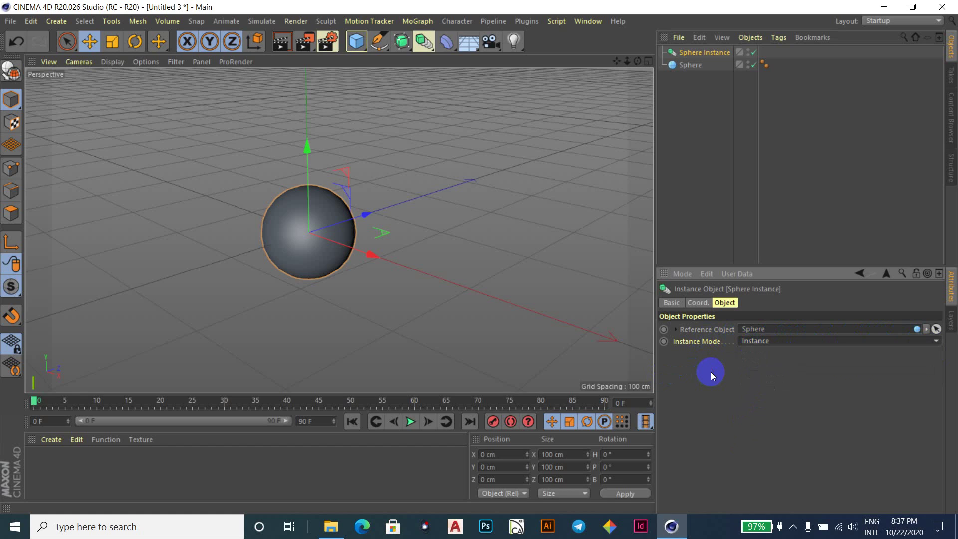
left_click(698, 302)
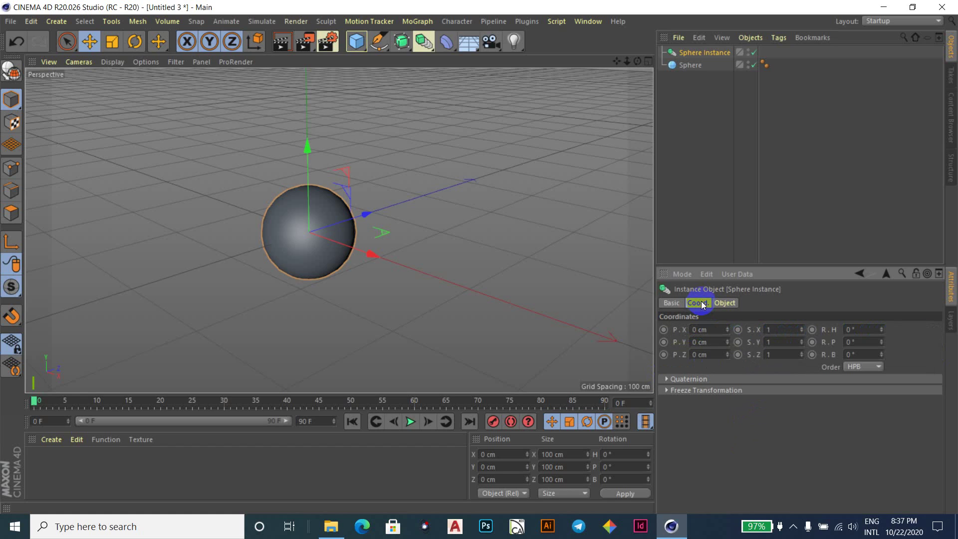
left_click(671, 303)
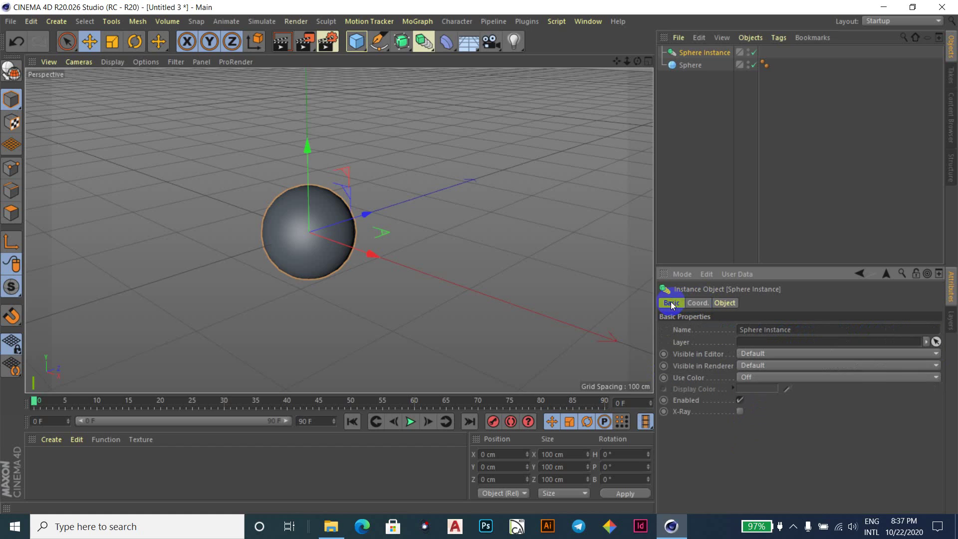
left_click(725, 303)
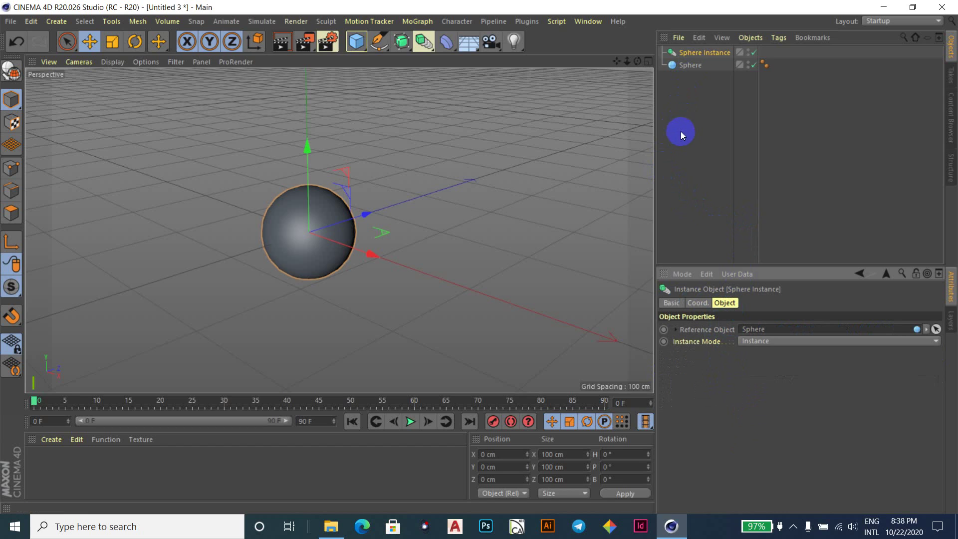
Step: Duplicate Sphere Instance into .1, .2 and .3, moving each further left along X
left_click(711, 56)
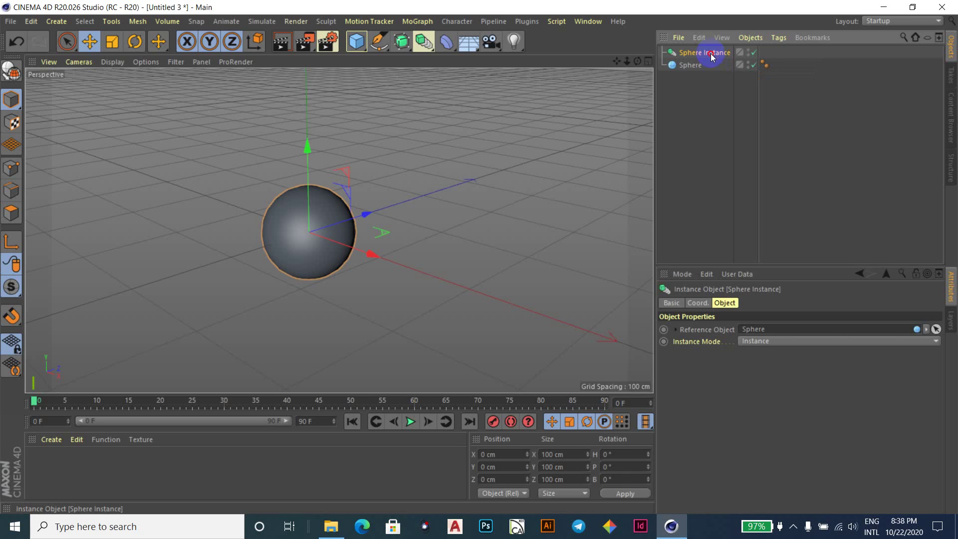
left_click_drag(712, 56, 707, 64, "ctrl")
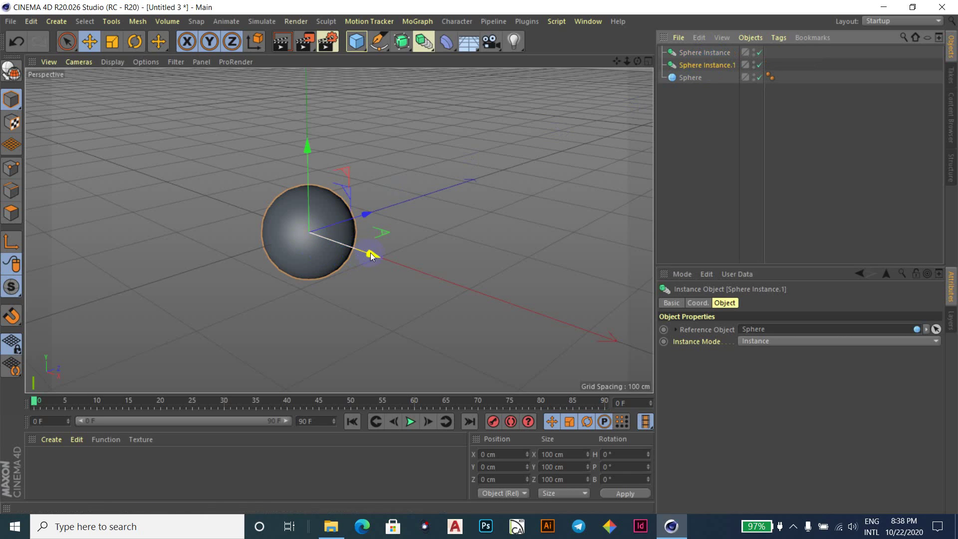
left_click_drag(372, 255, 259, 220)
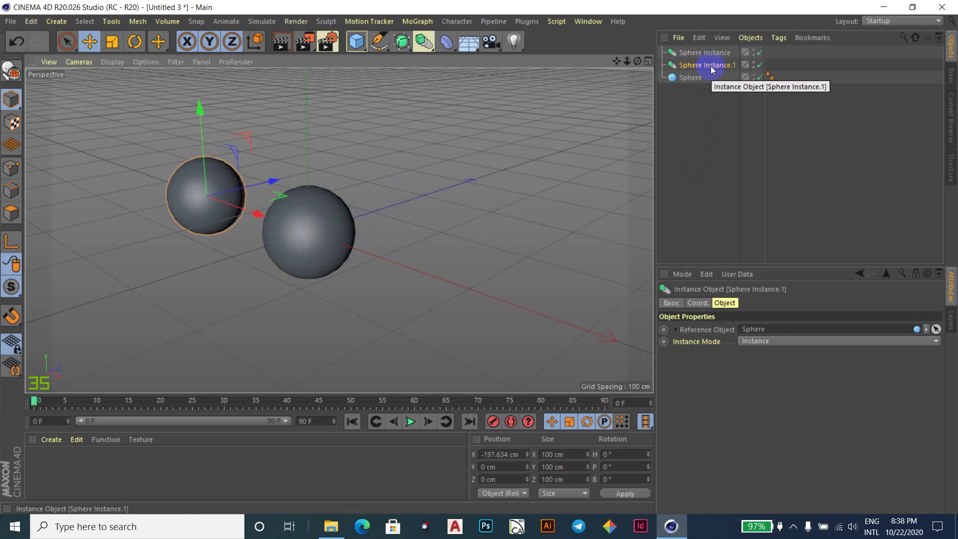
left_click(710, 65)
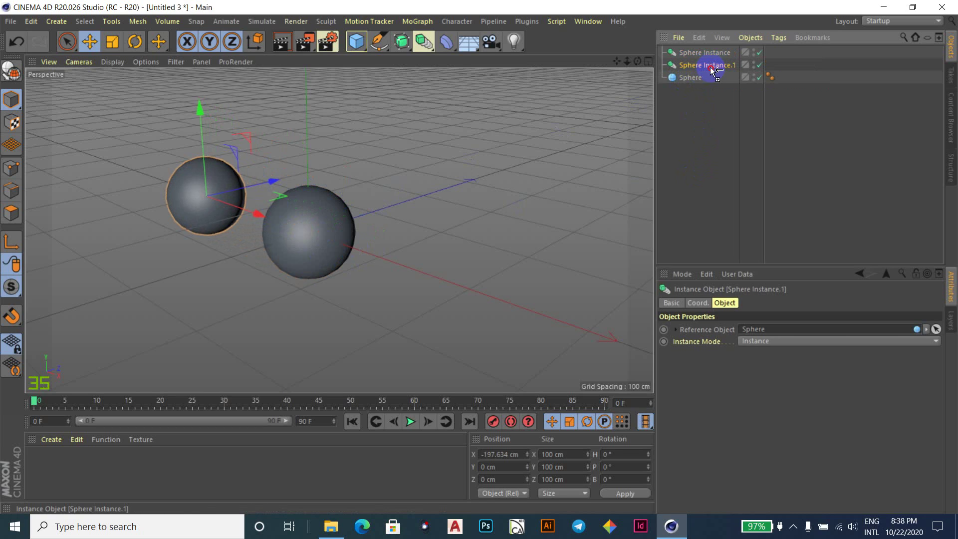
left_click_drag(710, 67, 710, 75, "ctrl")
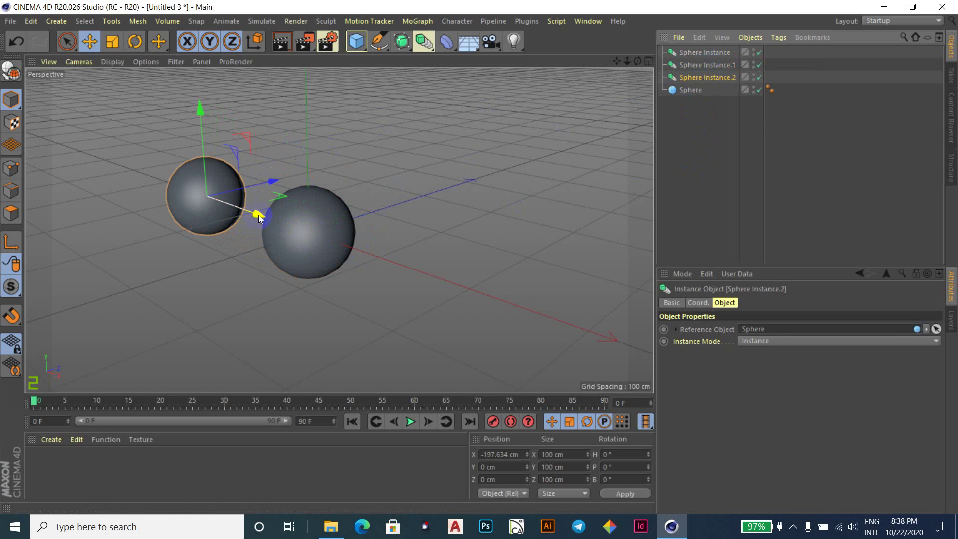
left_click_drag(245, 217, 162, 188)
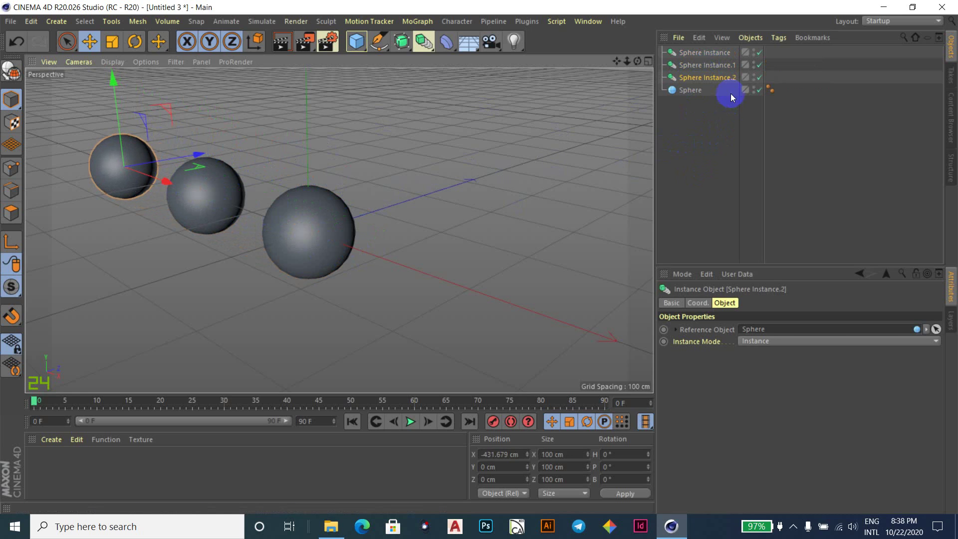
left_click_drag(720, 77, 716, 89)
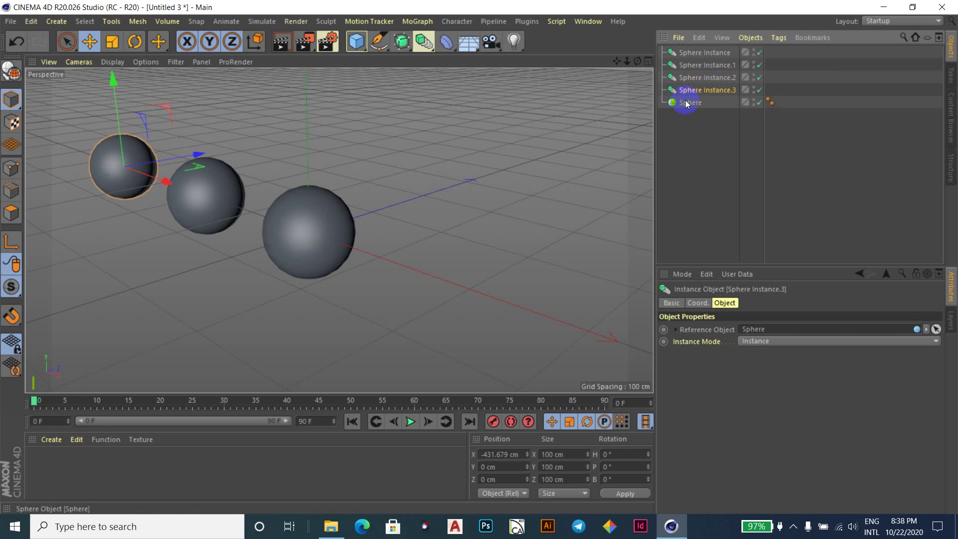
left_click_drag(164, 186, 84, 154)
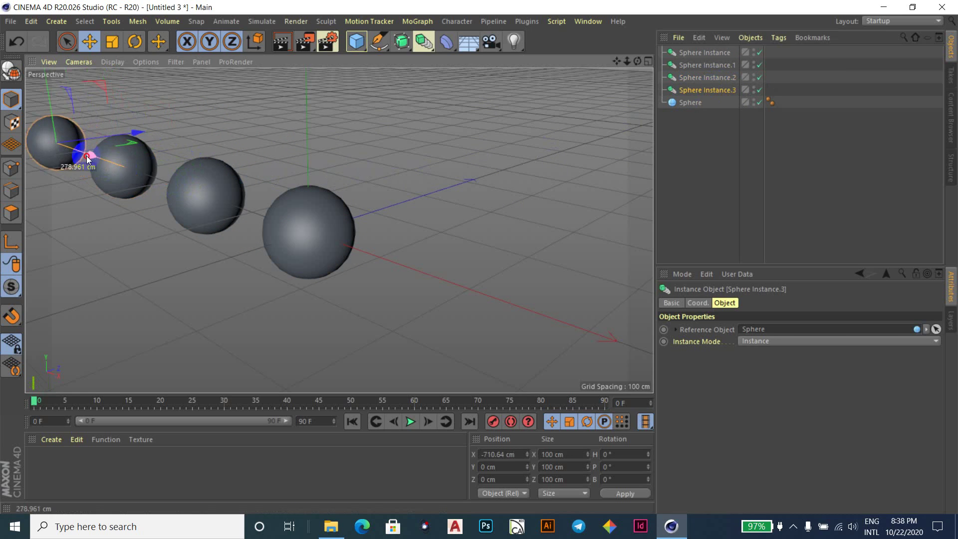
scroll(526, 244, "down", 3)
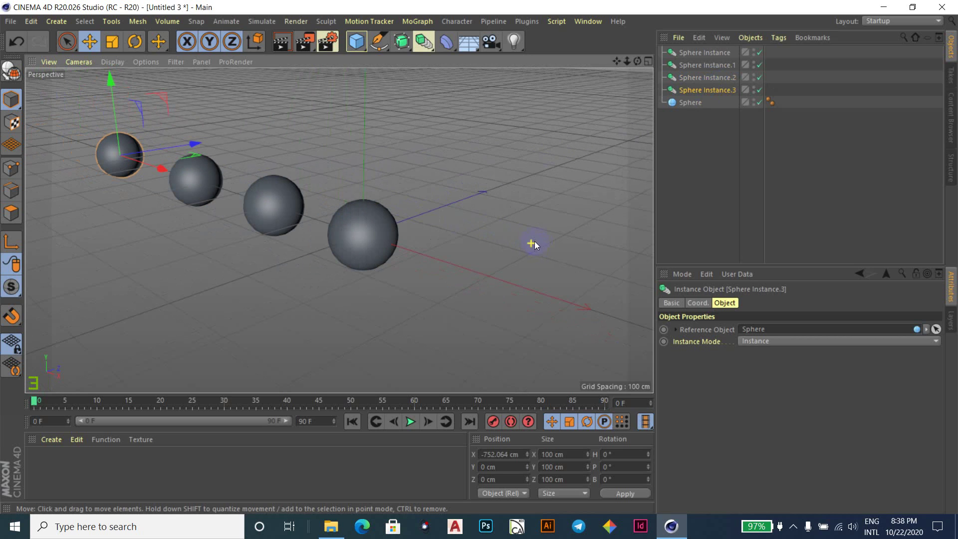
left_click(334, 242)
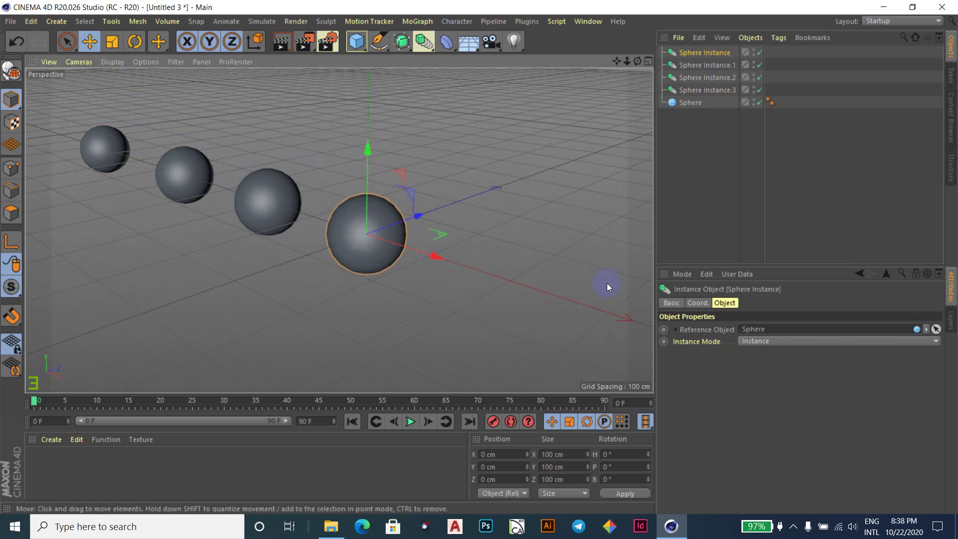
Step: Raise the source Sphere's radius to 65 cm and move it back to Z ≈ 390 cm
left_click(716, 107)
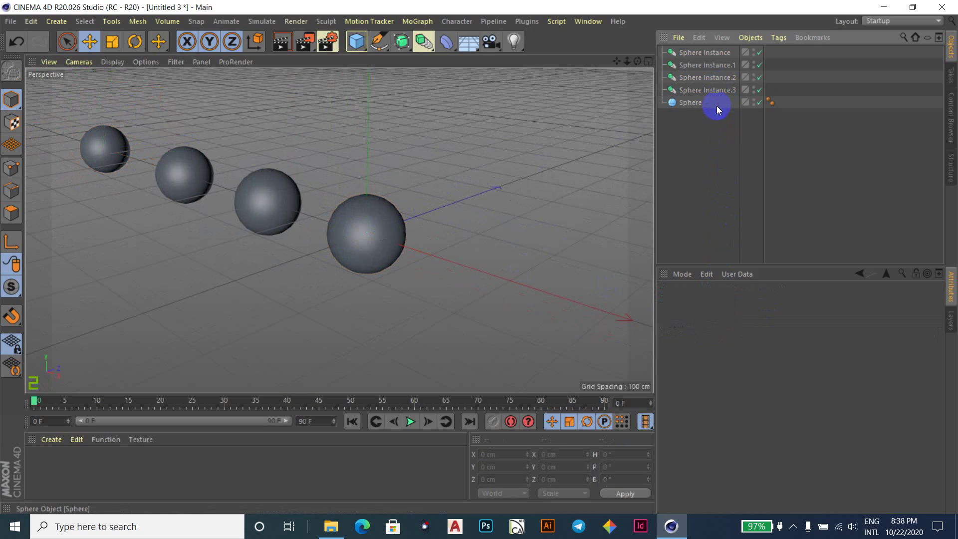
left_click(689, 103)
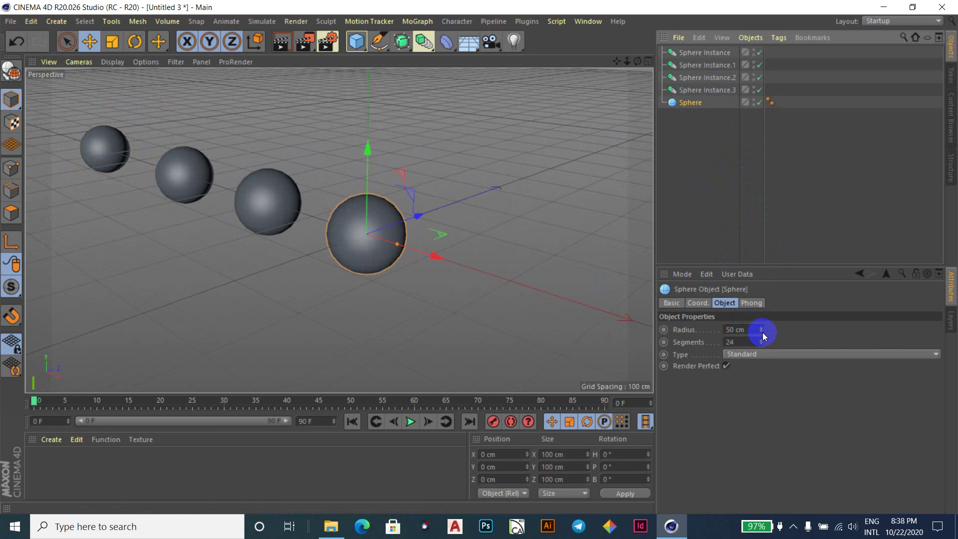
left_click_drag(762, 333, 761, 329)
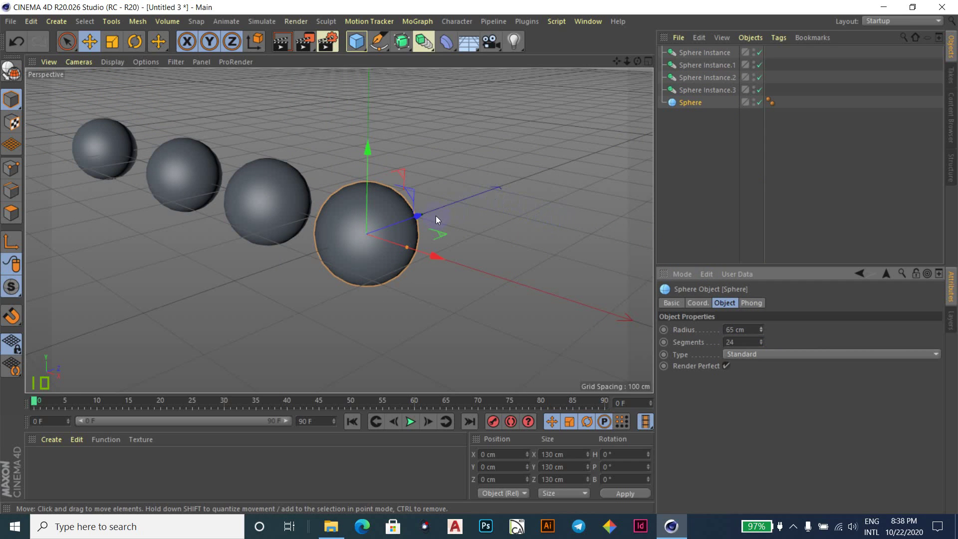
left_click_drag(418, 216, 551, 152)
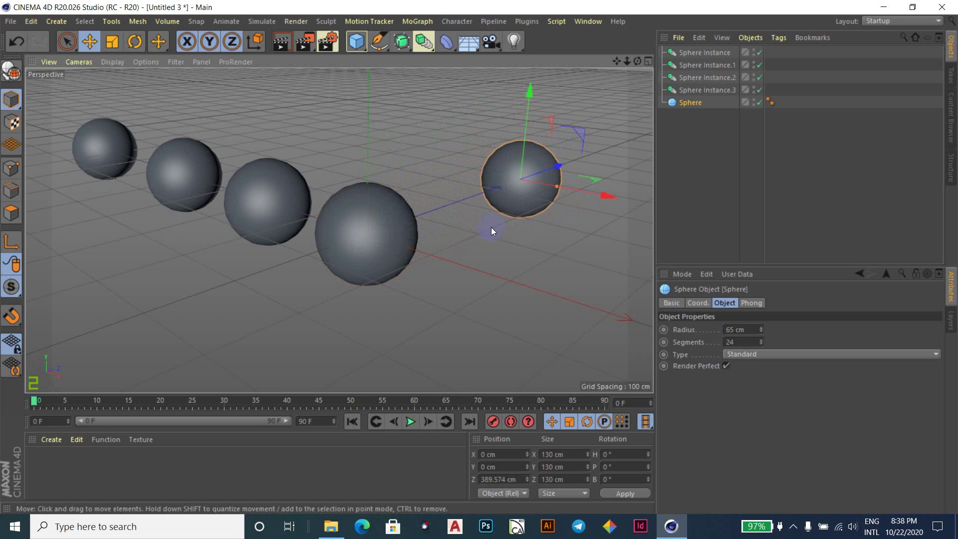
left_click(360, 251)
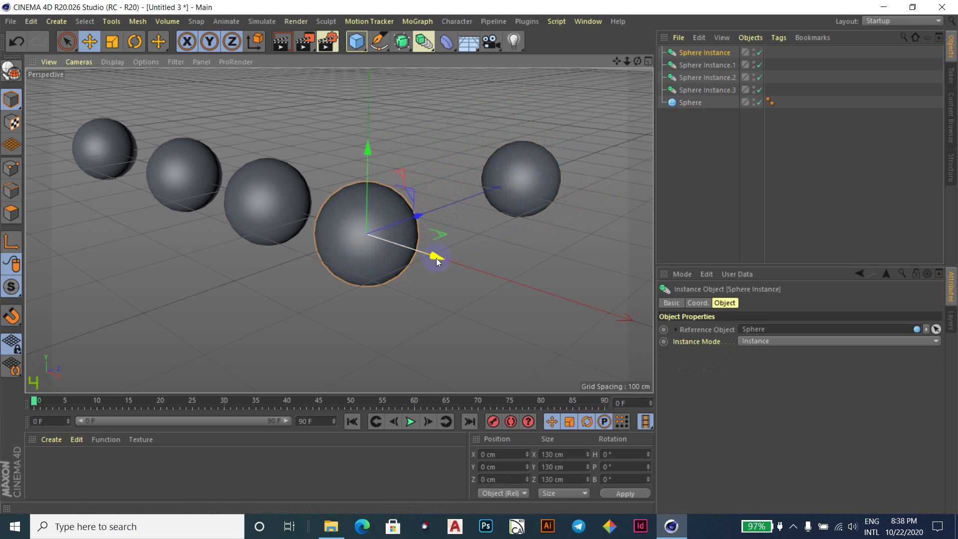
mouse_move(435, 258)
left_mouse_down()
mouse_move(495, 268)
mouse_move(562, 302)
left_mouse_up()
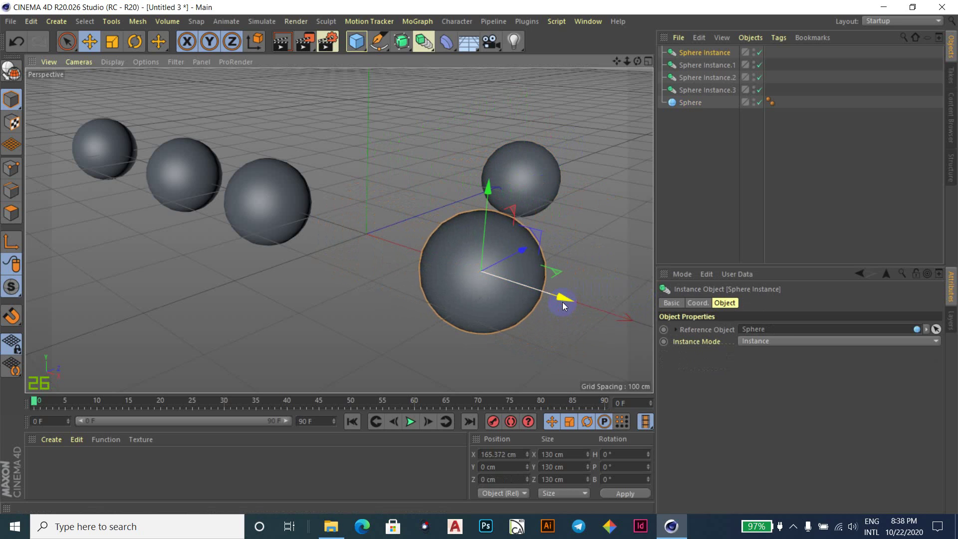
key("ctrl+z")
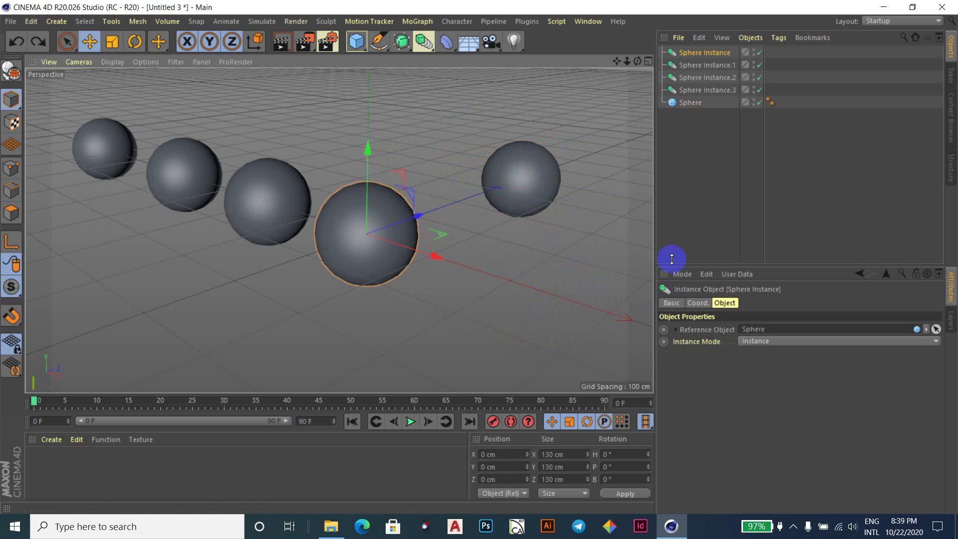
left_click(719, 168)
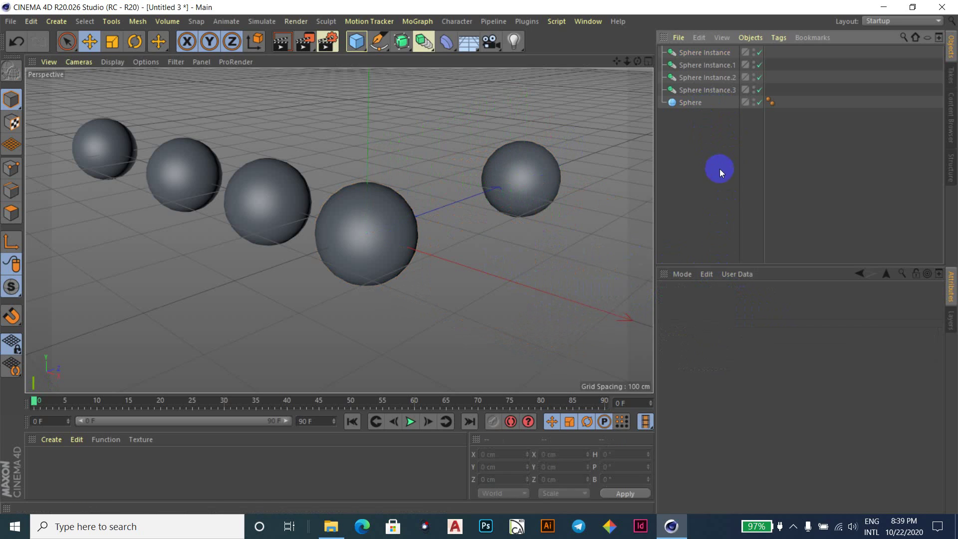
left_click(685, 103)
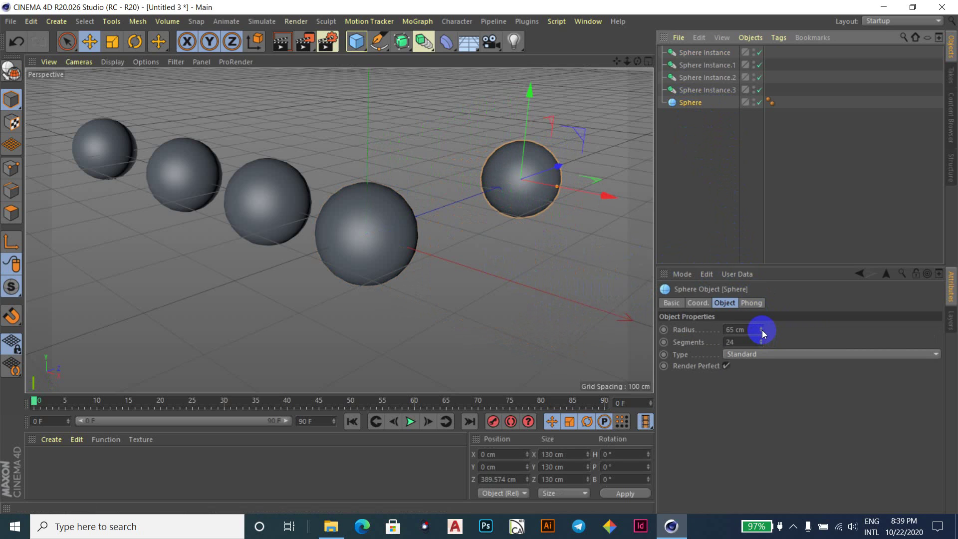
Step: Enlarge the Sphere to 68 cm radius and 46 segments, with wireframe shown over shading
left_click_drag(760, 330, 759, 327)
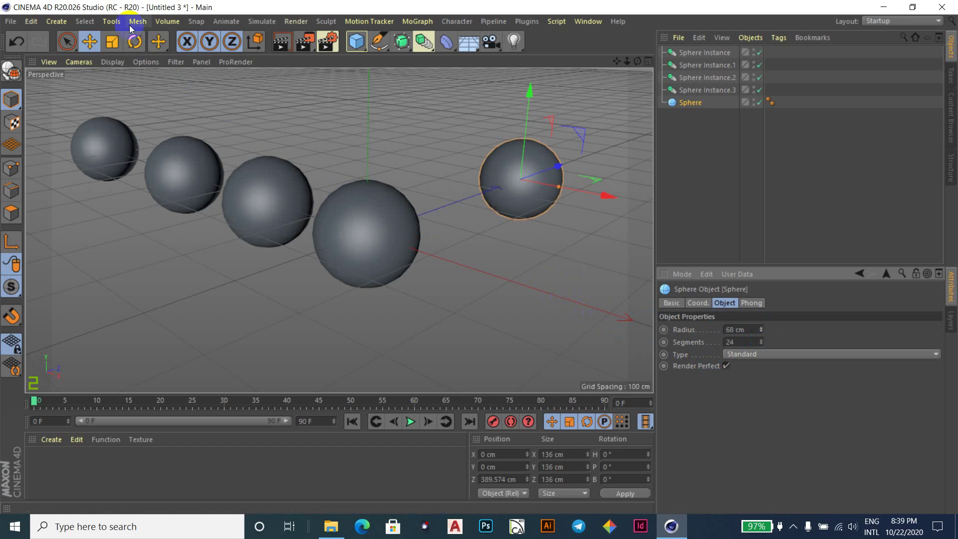
left_click(113, 62)
left_click(121, 92)
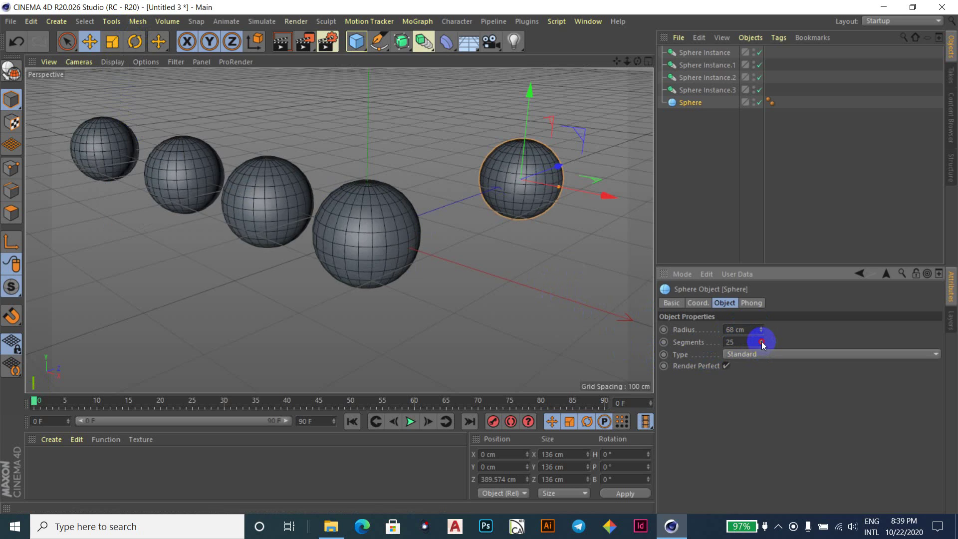
mouse_move(761, 341)
left_mouse_down()
mouse_move(761, 330)
mouse_move(761, 338)
left_mouse_up()
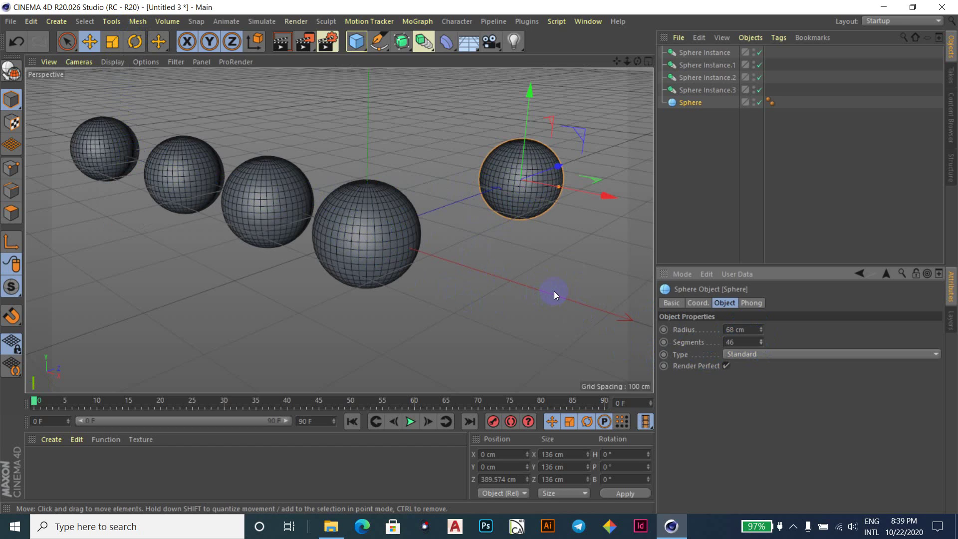
Step: Create the Mat material and lower its green value to 37 for magenta
double_click(118, 468)
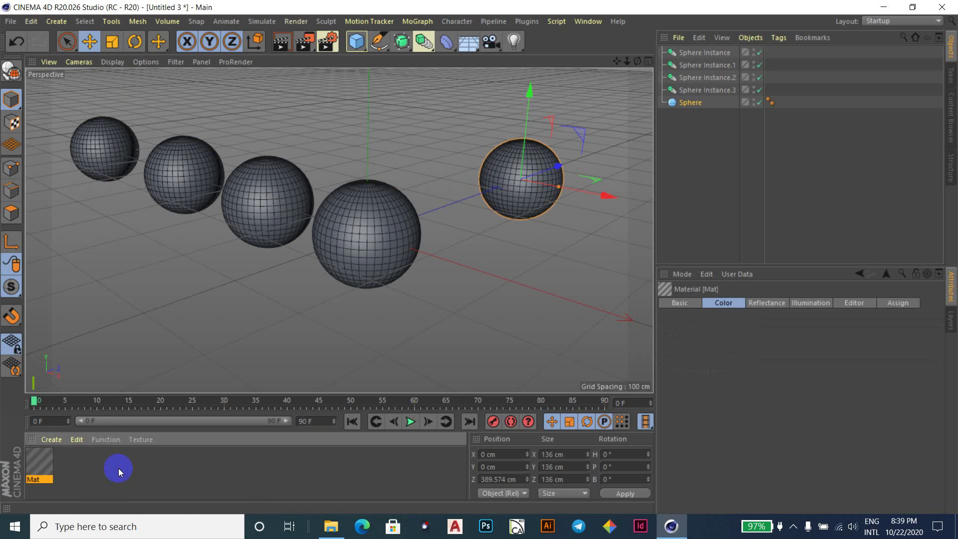
left_click(685, 334)
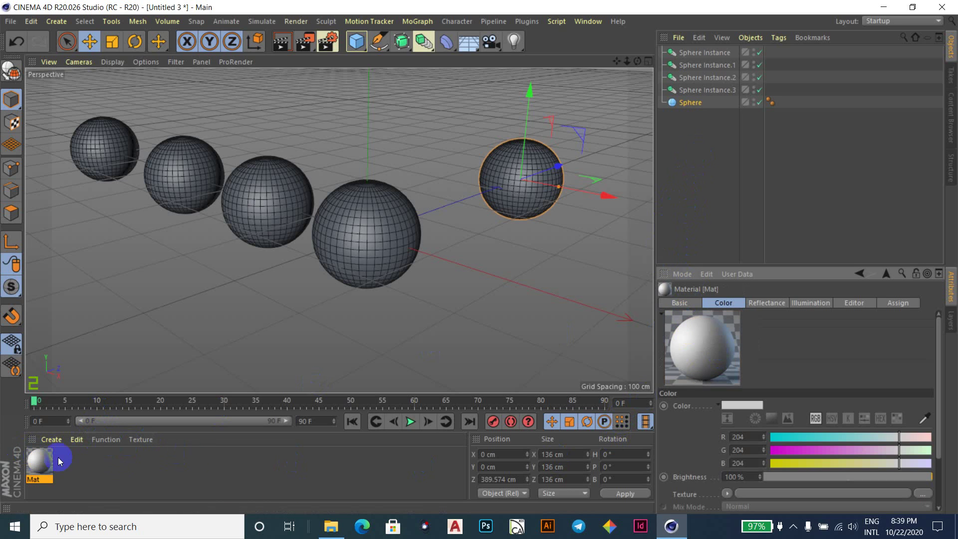
left_click(796, 446)
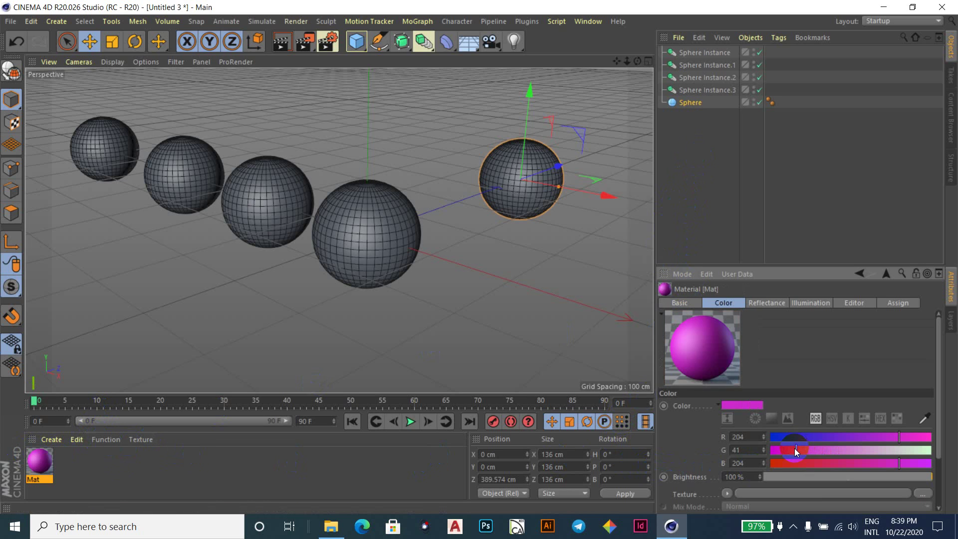
left_click_drag(796, 453, 793, 450)
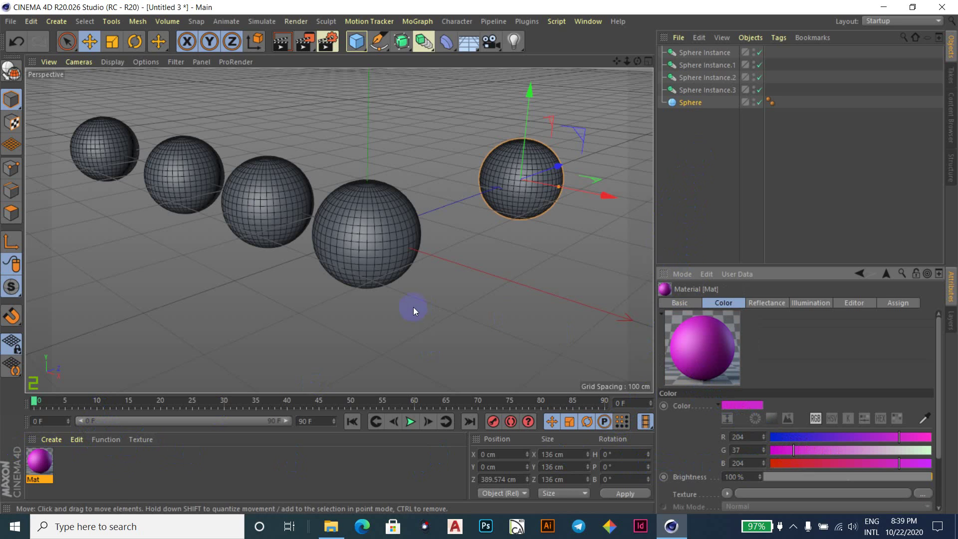
Step: Apply Mat to the source Sphere so all instances turn magenta
left_click(697, 357)
left_click_drag(706, 345, 701, 103)
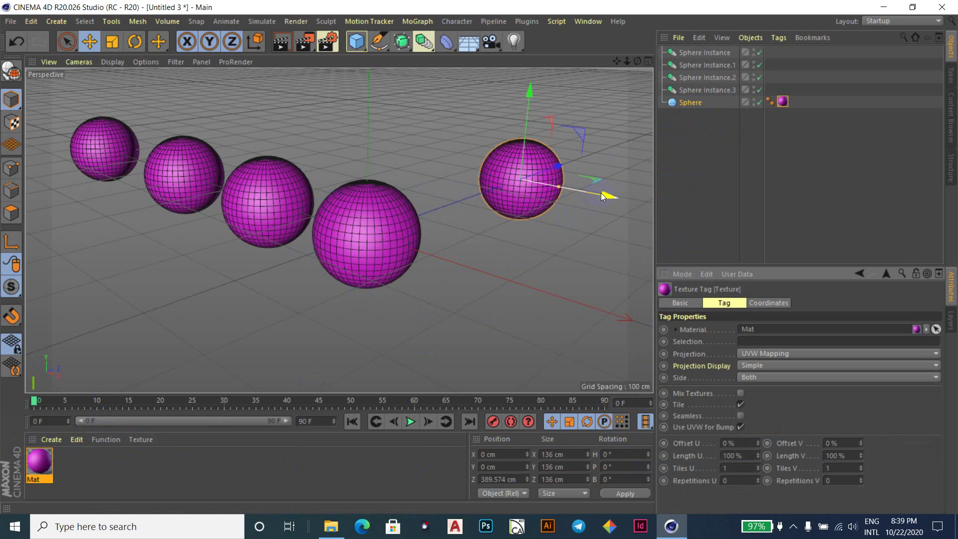
left_click(671, 248)
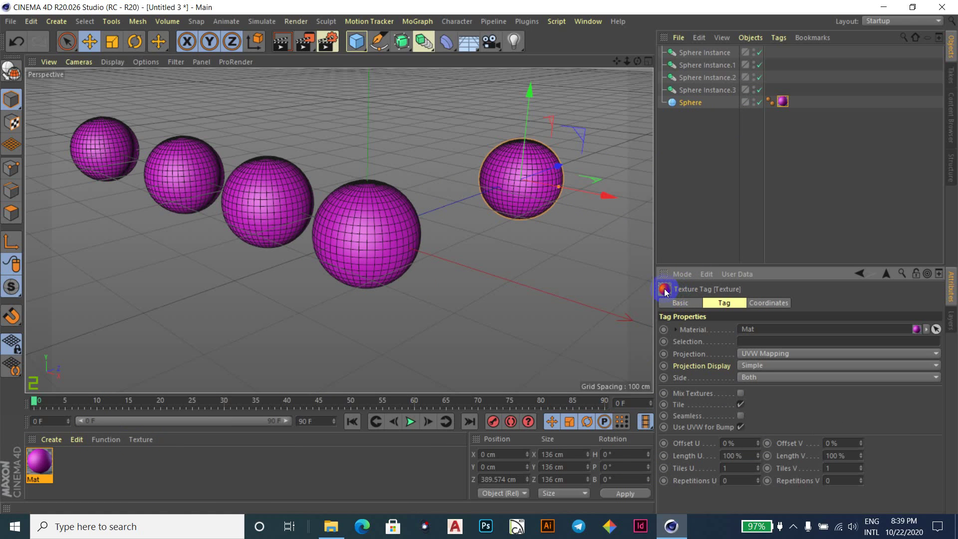
Step: Set Mat's colour to R 171, G 37, B 102 in the Material Editor
left_click(35, 465)
double_click(35, 465)
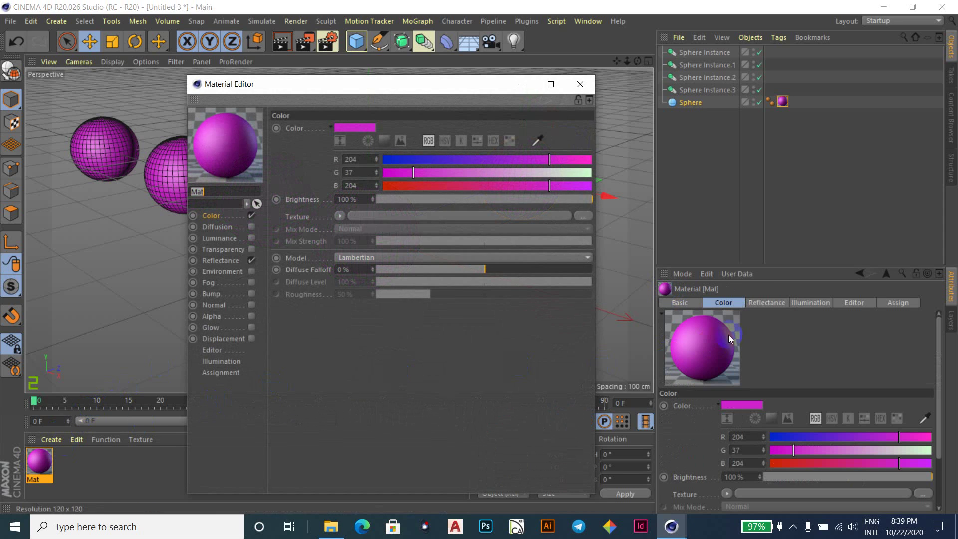
left_click(417, 159)
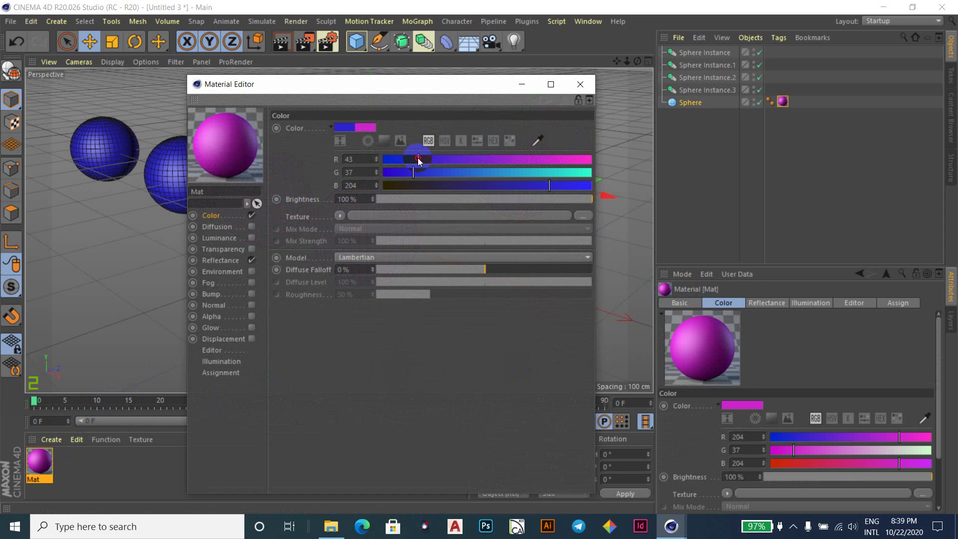
mouse_move(403, 88)
left_mouse_down()
mouse_move(423, 99)
mouse_move(735, 64)
left_mouse_up()
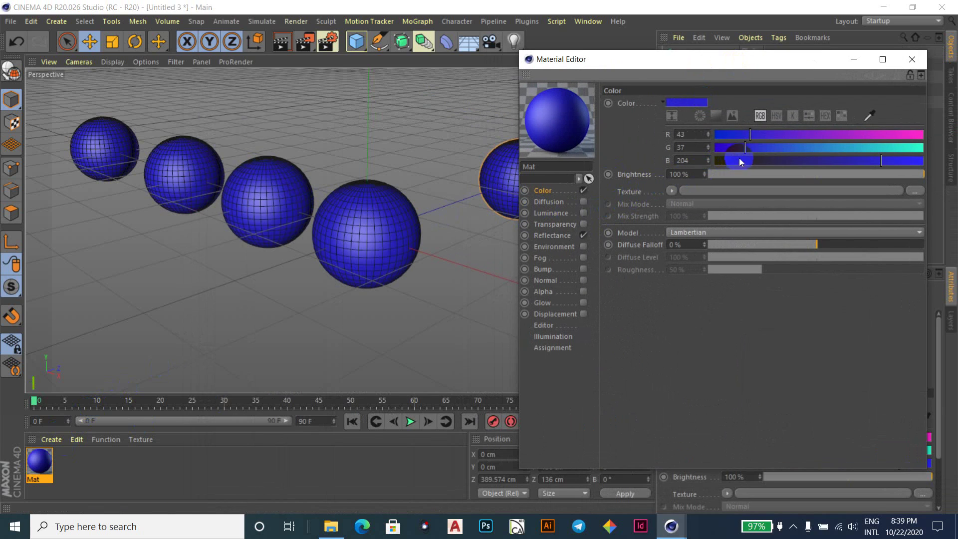
left_click_drag(810, 137, 854, 134)
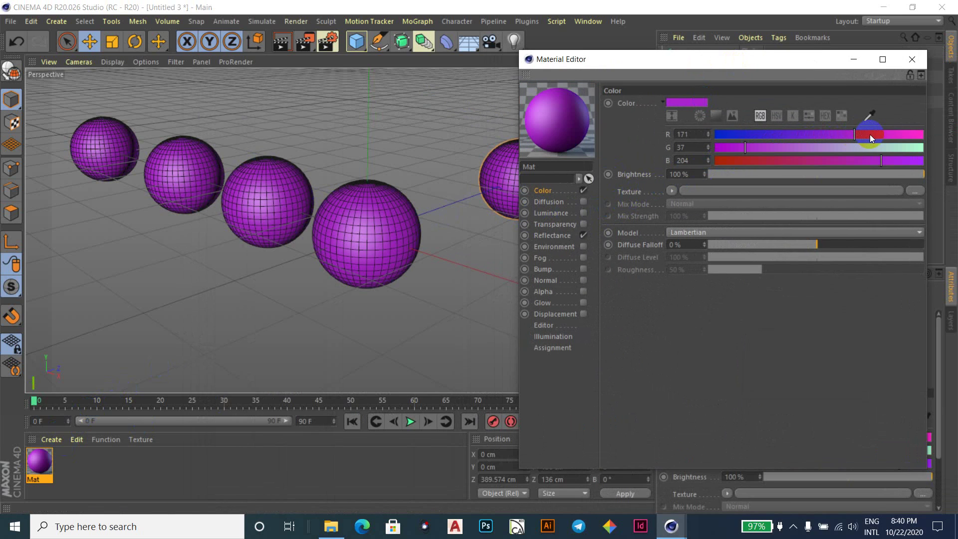
left_click_drag(880, 165, 822, 160)
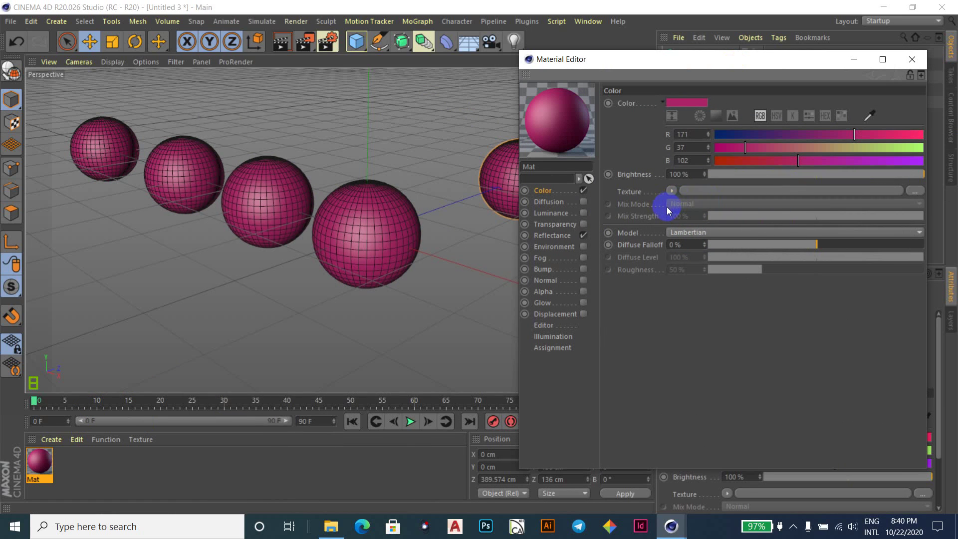
left_click(671, 192)
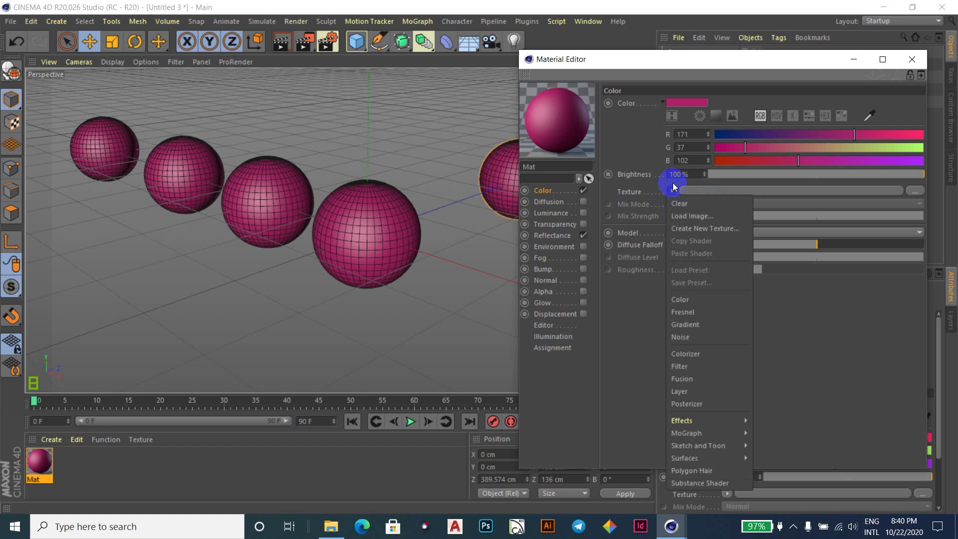
left_click(620, 384)
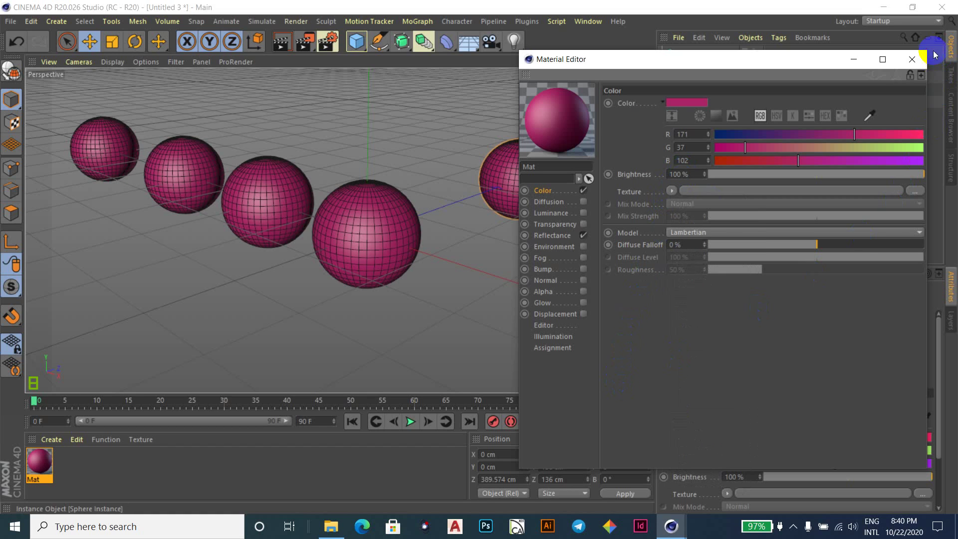
Step: Close the Material Editor and reselect the source Sphere to show its settings
left_click(911, 58)
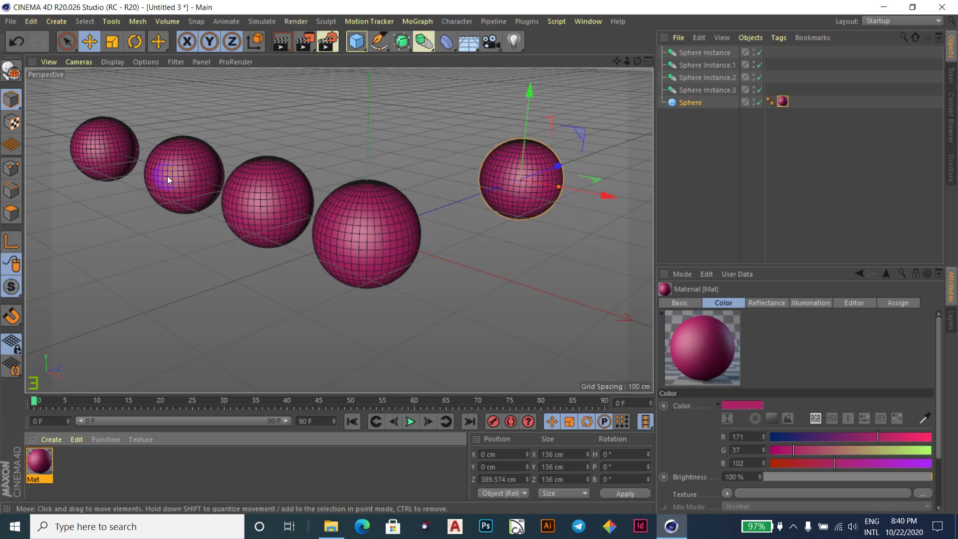
left_click(121, 151)
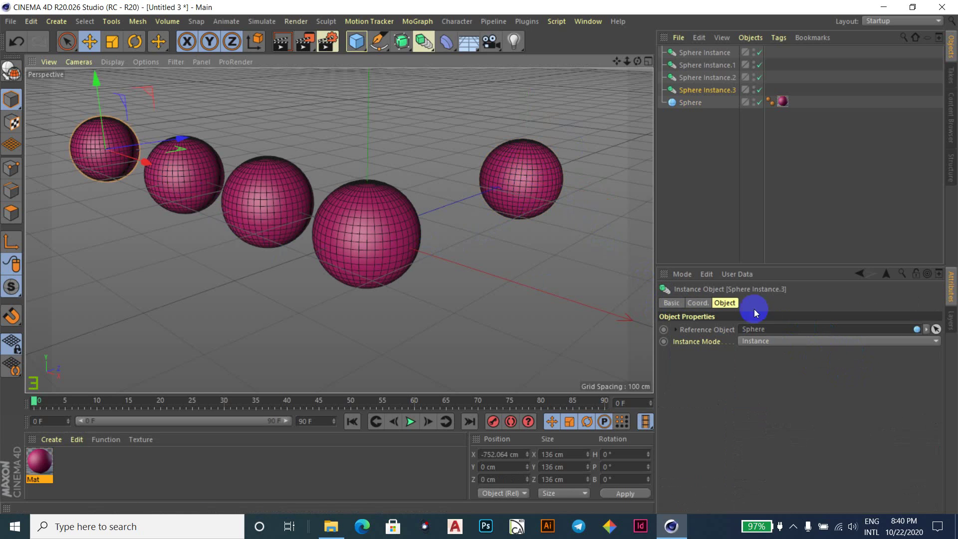
left_click(701, 104)
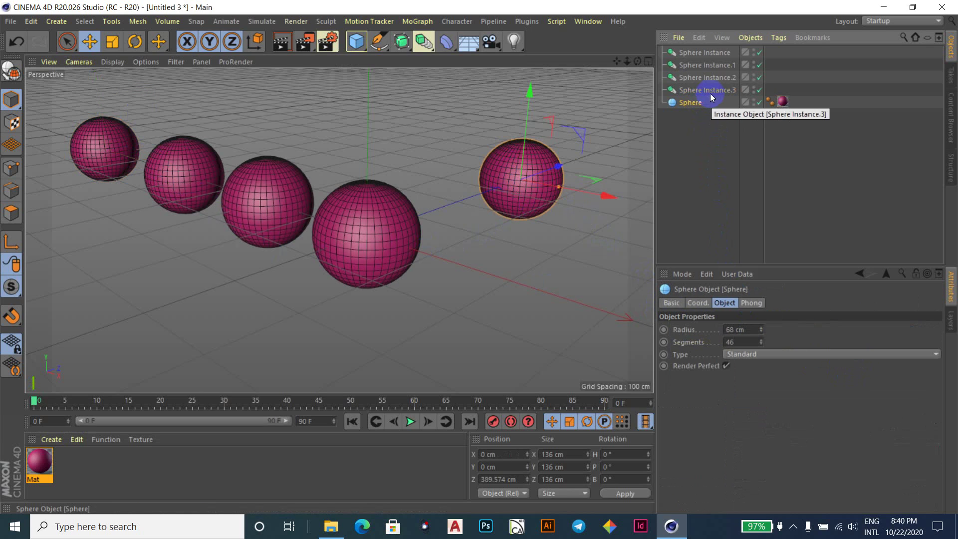
left_click(710, 92)
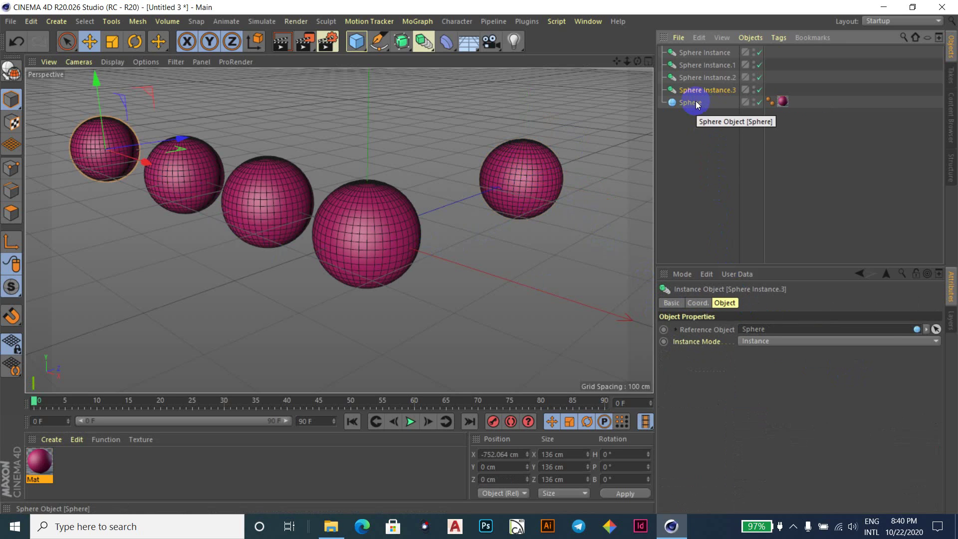
left_click(693, 102)
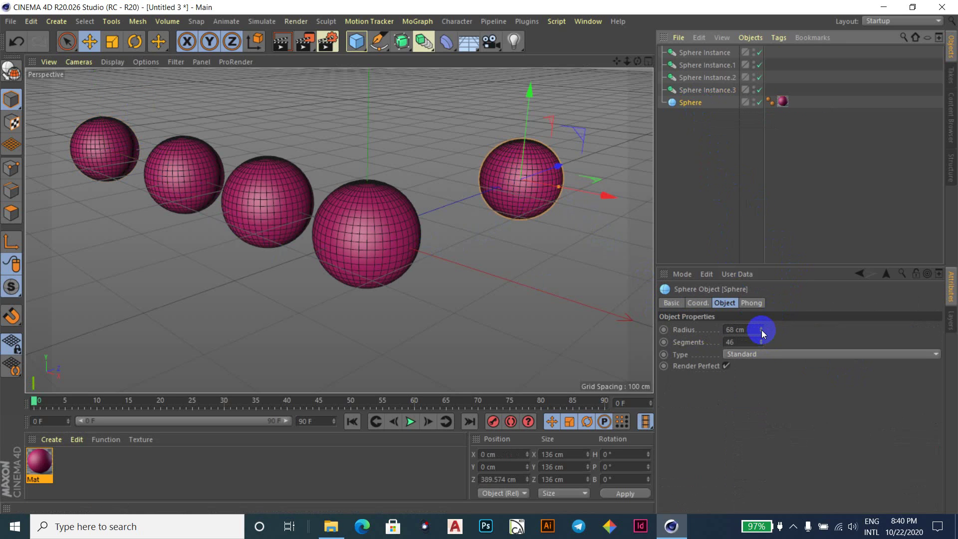
Step: Adjust the source Sphere's radius to 51 cm, shrinking every pink instance
left_click_drag(762, 333, 761, 331)
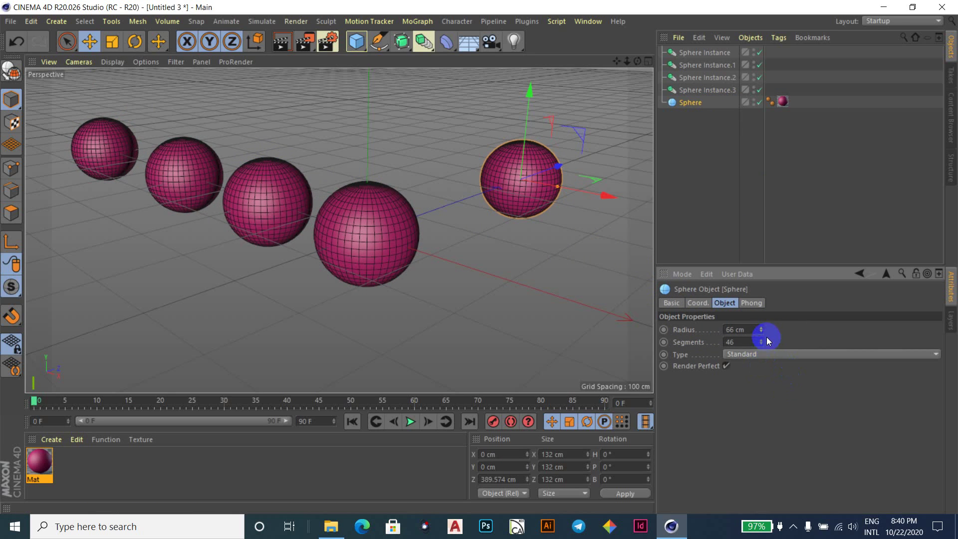
left_click_drag(761, 329, 761, 328)
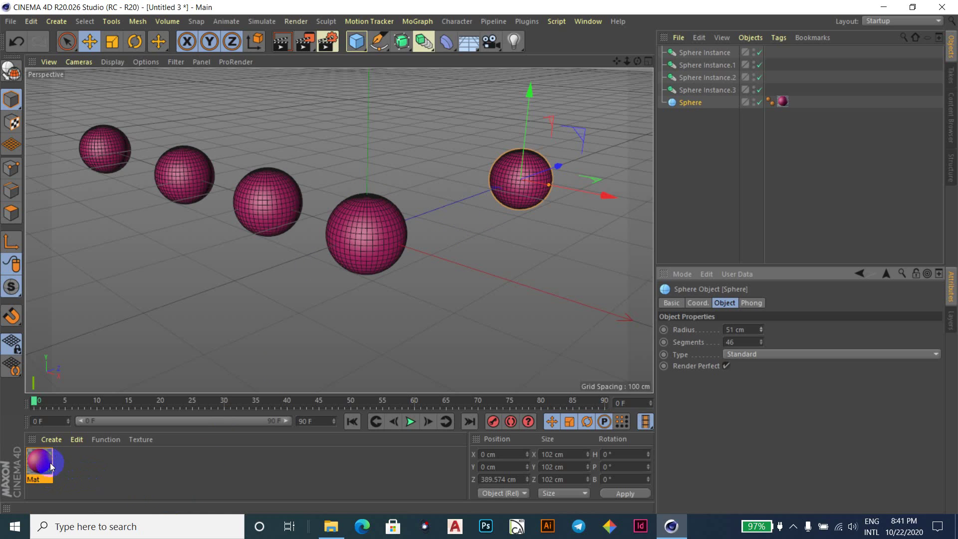
left_click_drag(39, 463, 366, 269)
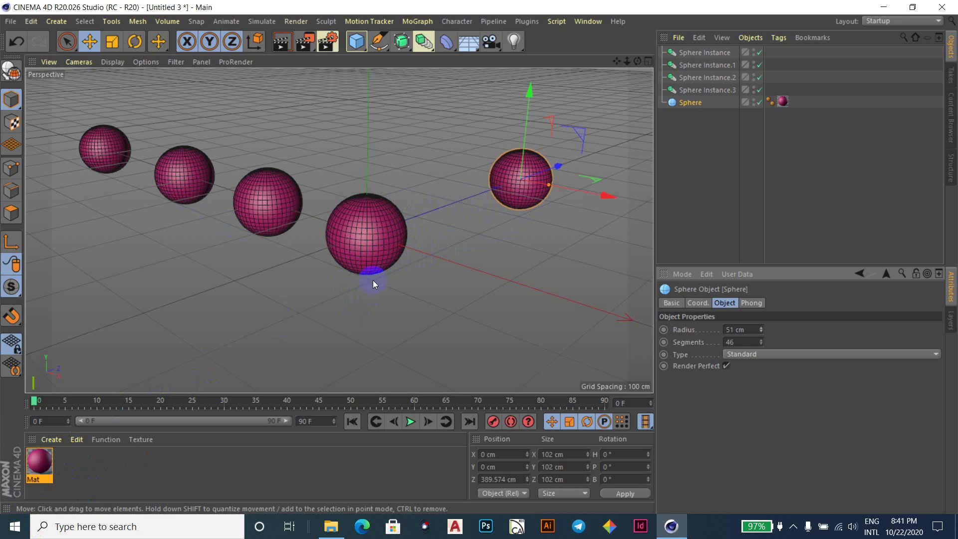
key("2")
Step: Orbit the camera to view the row of pink sphere instances from another angle
mouse_move(521, 250)
left_mouse_down("alt")
mouse_move(292, 174)
mouse_move(250, 137)
left_mouse_up("alt")
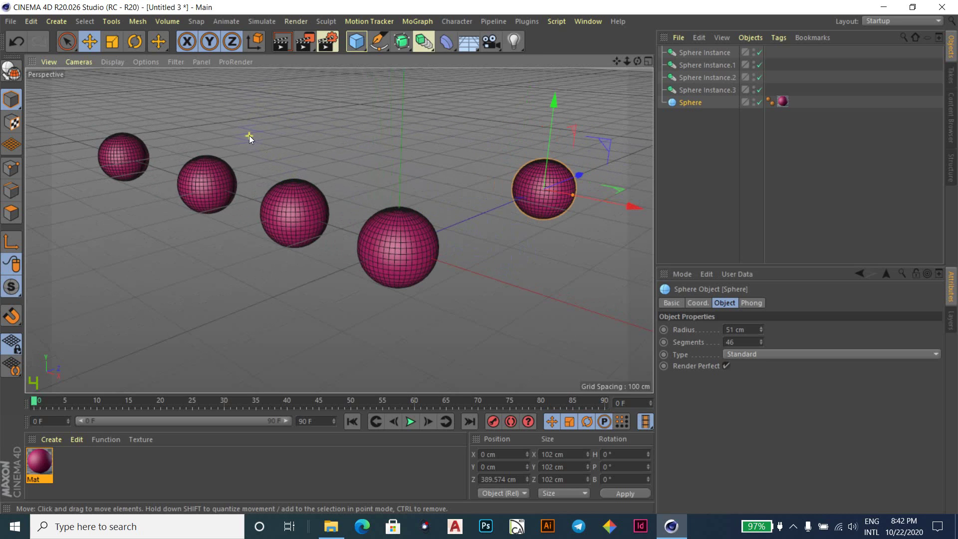
left_click_drag(642, 180, 634, 187, "alt")
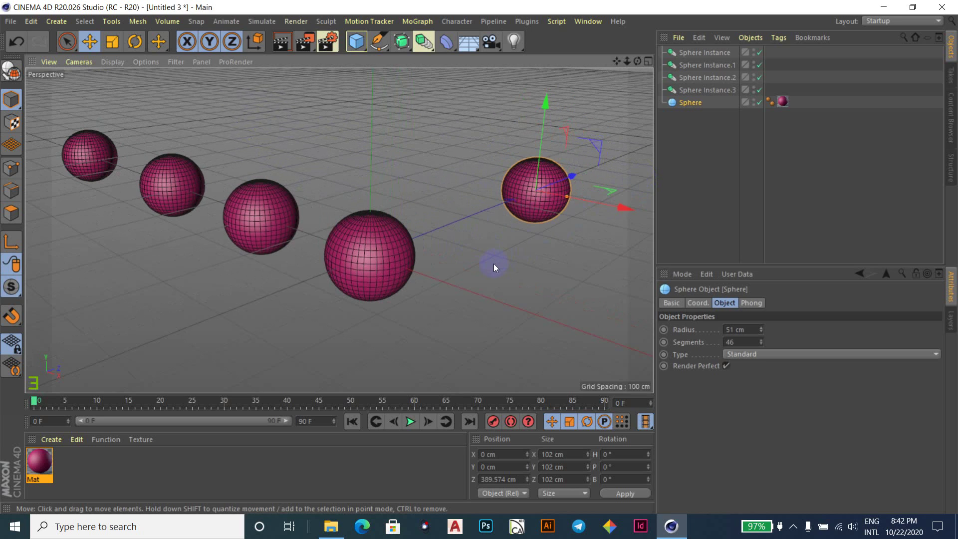
left_click_drag(493, 264, 512, 252, "alt")
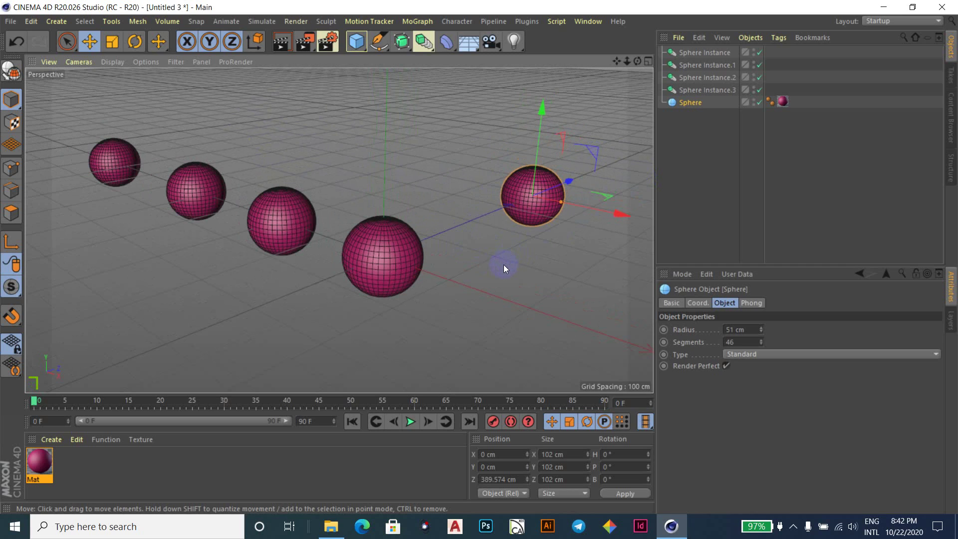